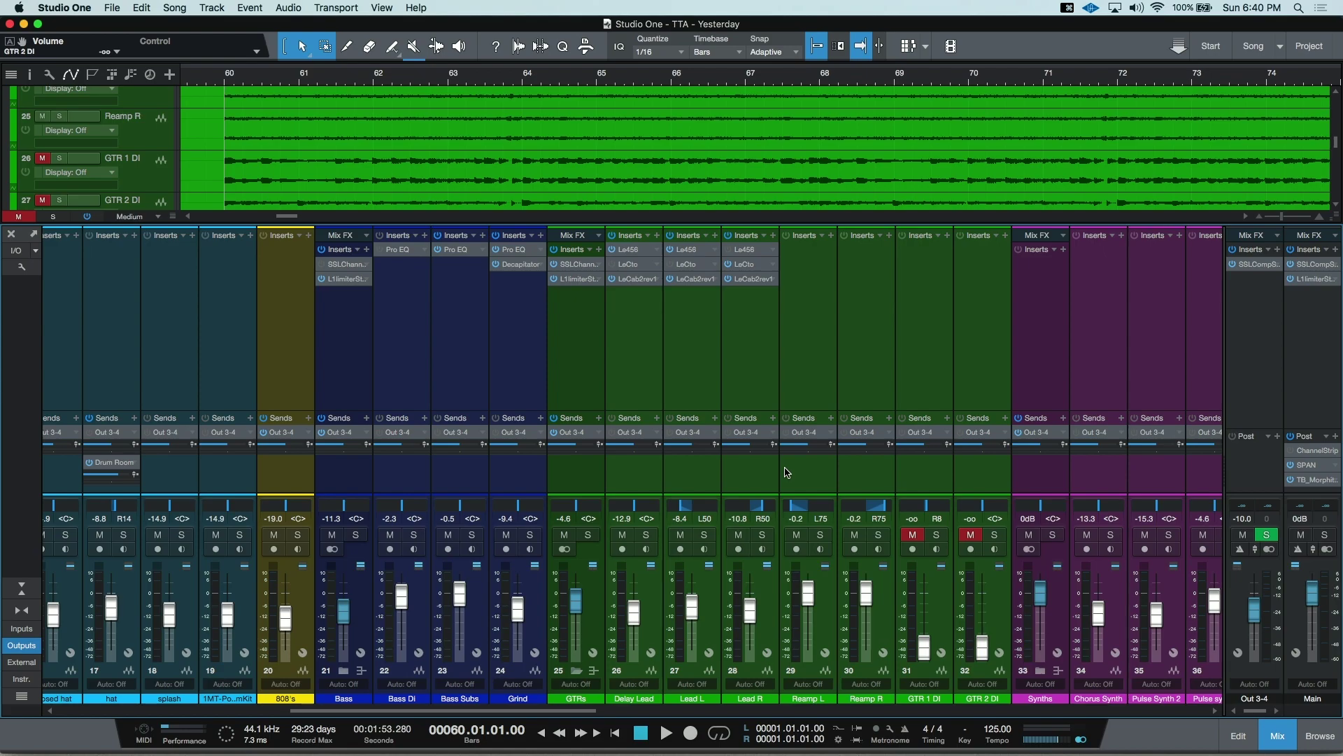
Select the GTRs channel strip in the mixer so its track and Volume lane appear
{"action": "left_click", "coordinate": [591, 629]}
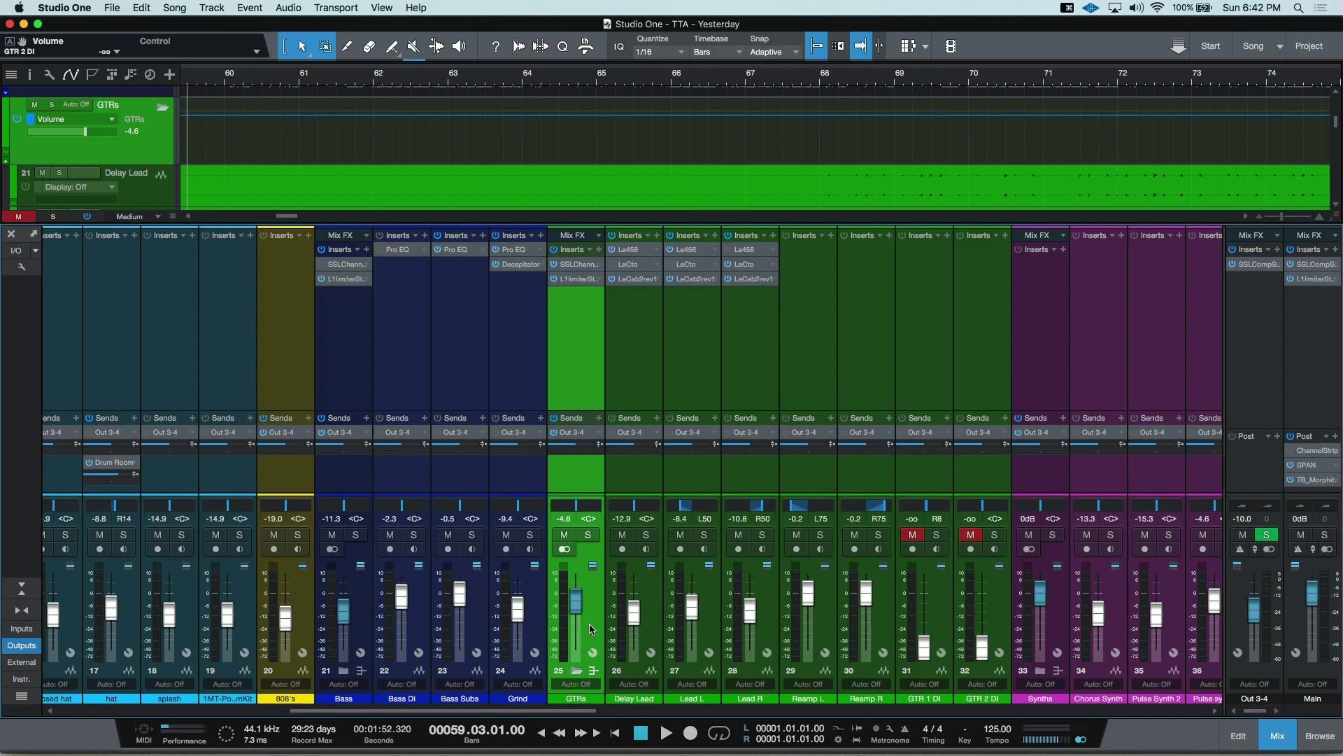
Set the GTRs automation mode to Read and toggle its Volume lane off and back on
{"action": "left_click", "coordinate": [580, 683]}
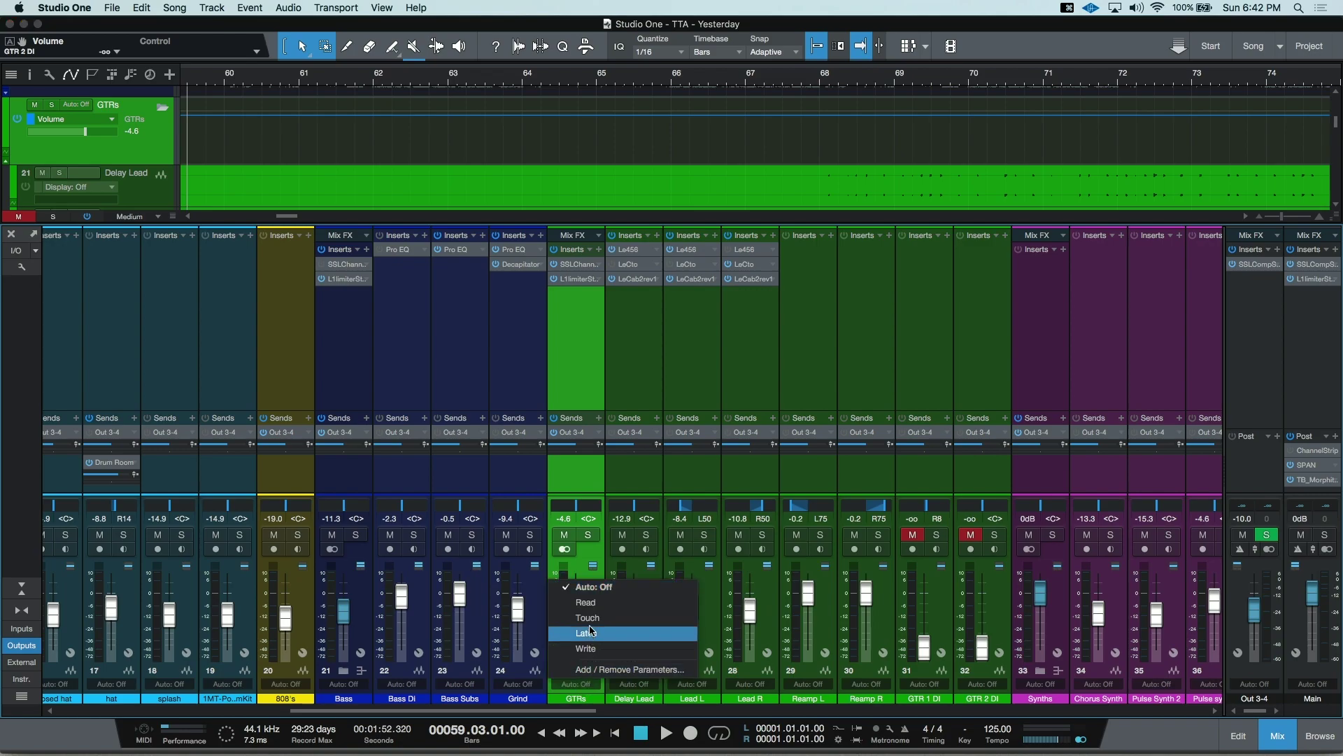
{"action": "left_click", "coordinate": [598, 607]}
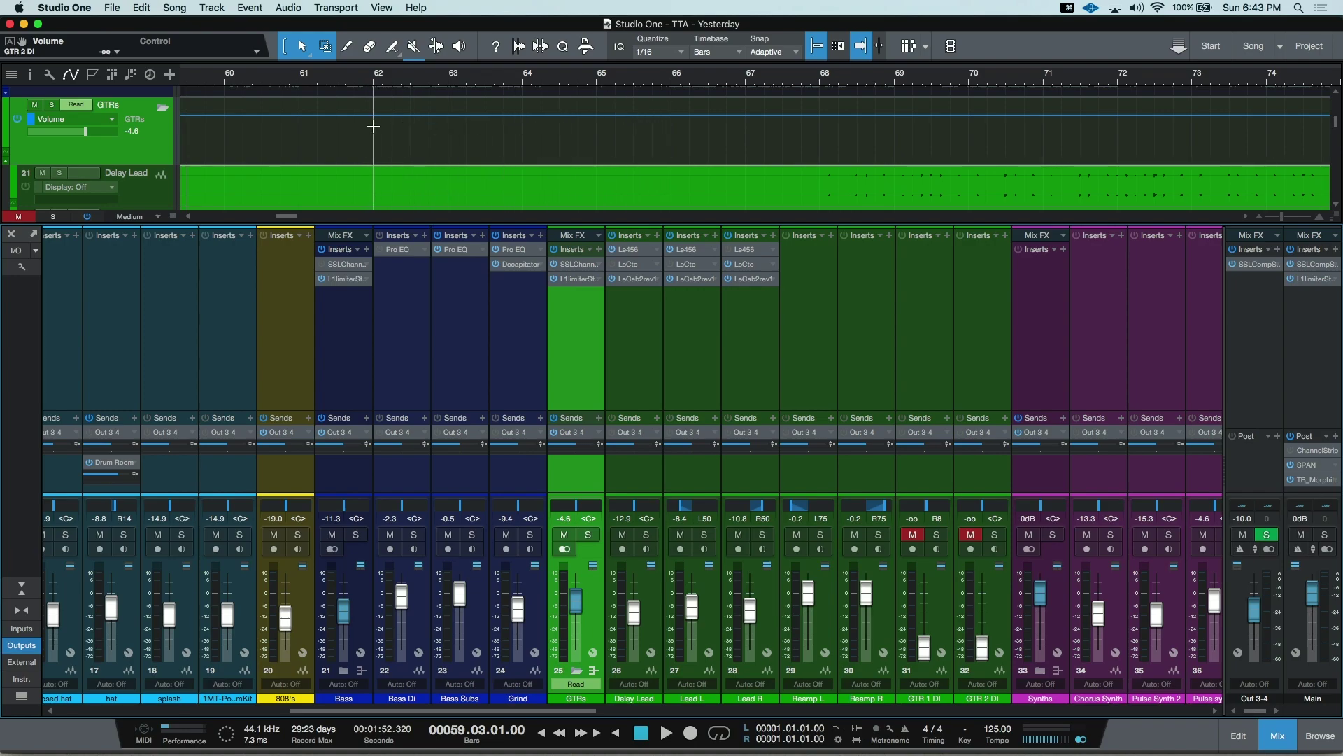
{"action": "key", "text": "a"}
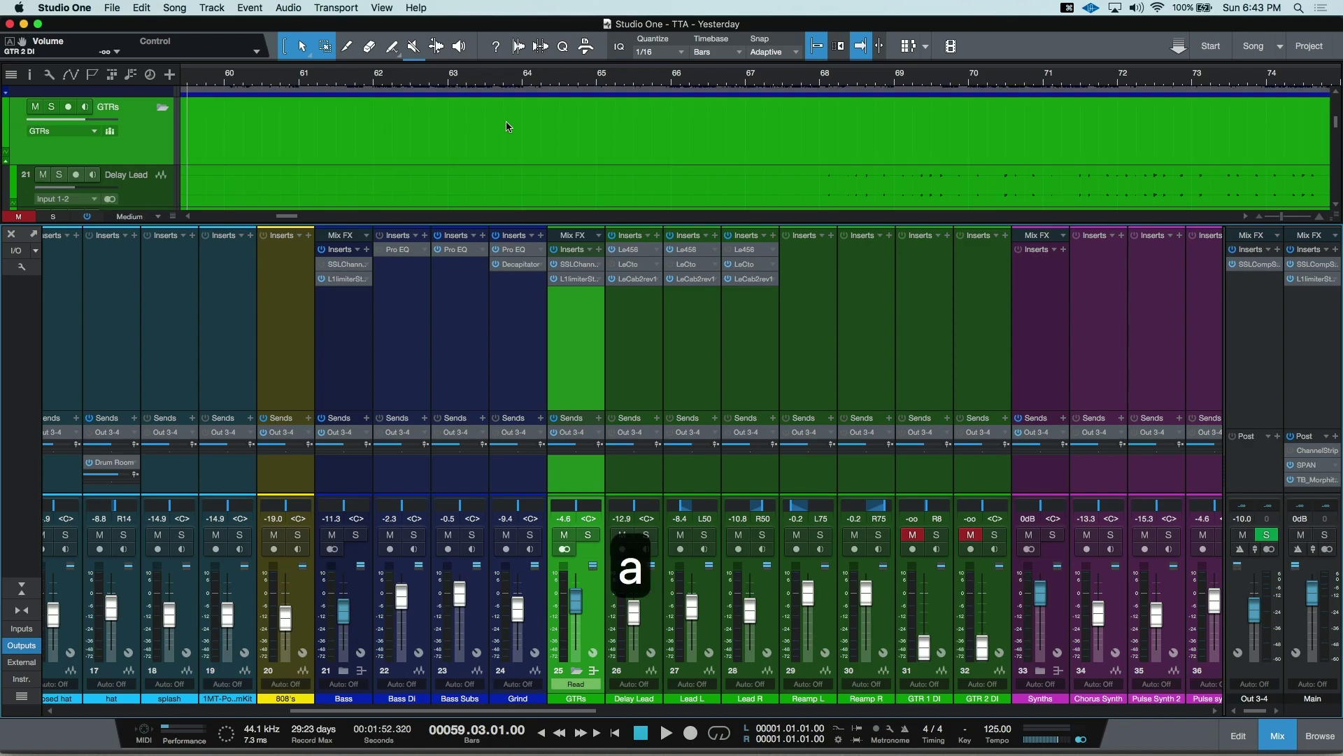
{"action": "key", "text": "a"}
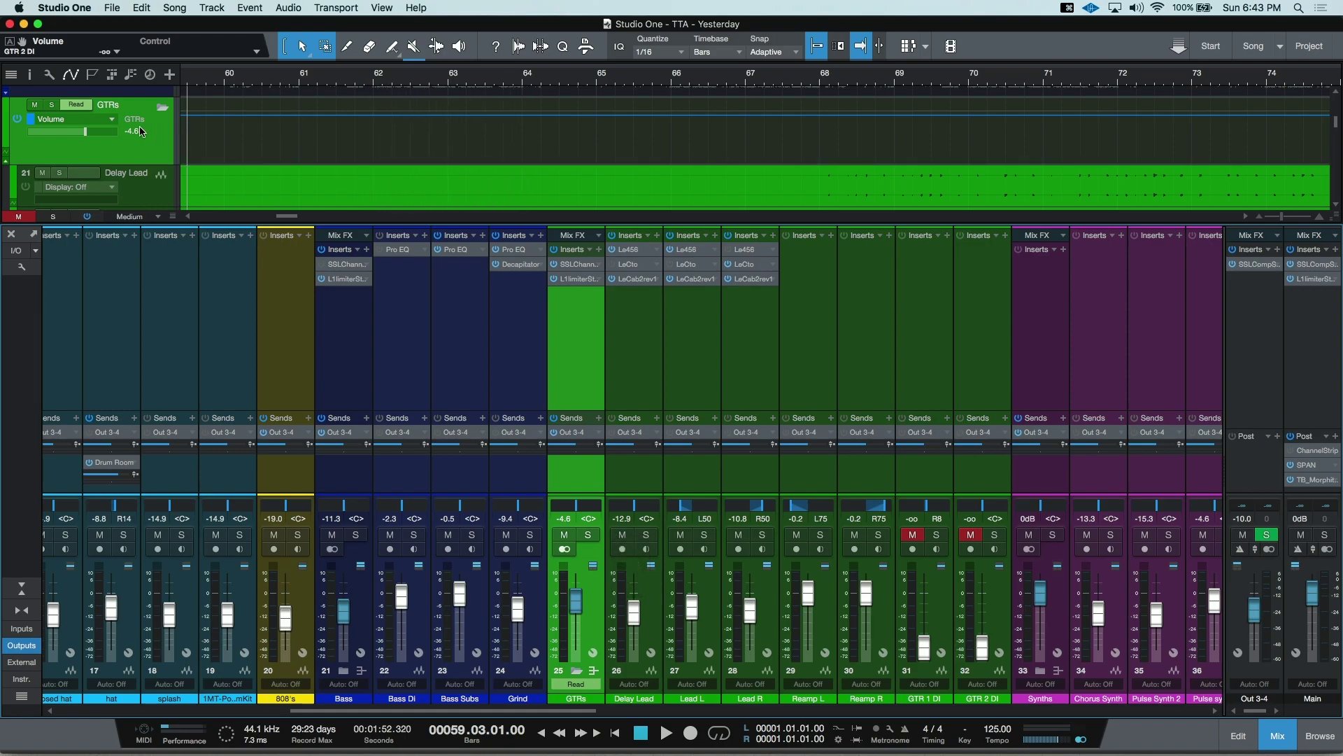
{"action": "left_click", "coordinate": [32, 121]}
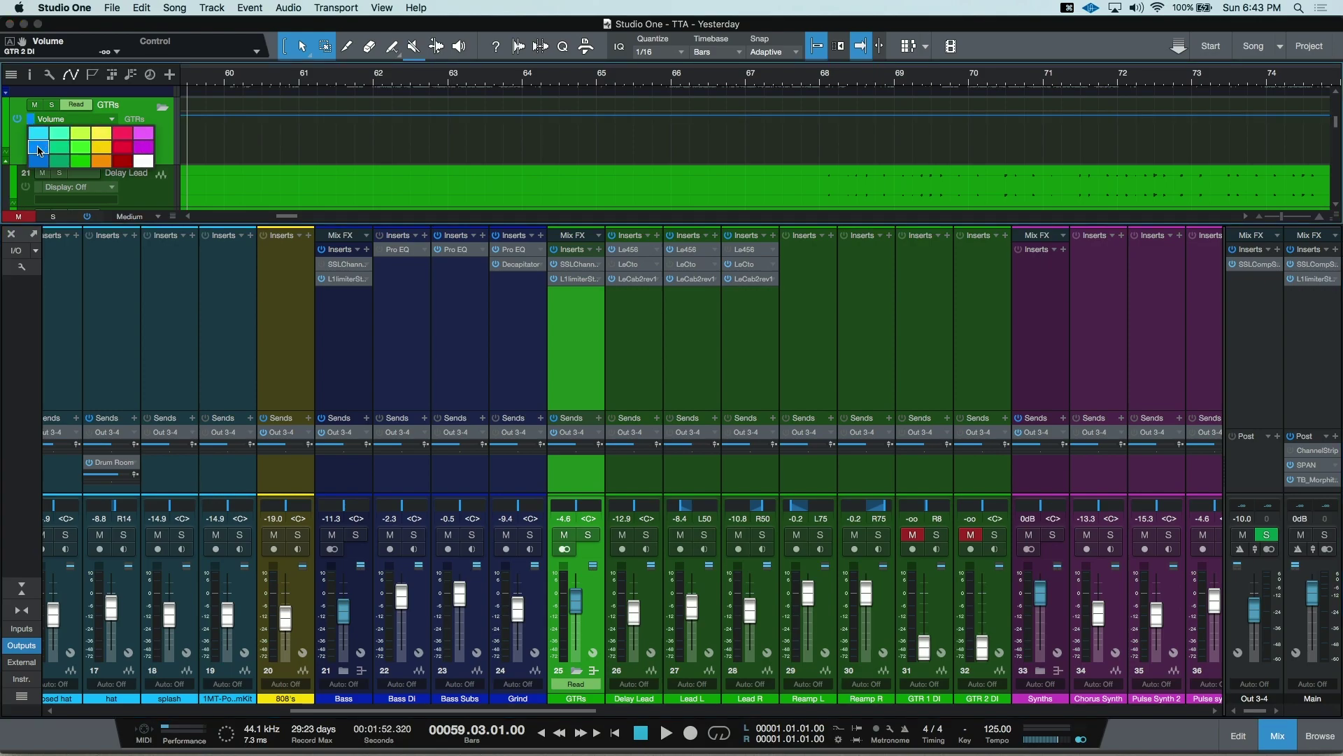
Keep the envelope blue, add a lowered Volume point at bar 63, and solo GTRs
{"action": "left_click", "coordinate": [38, 150]}
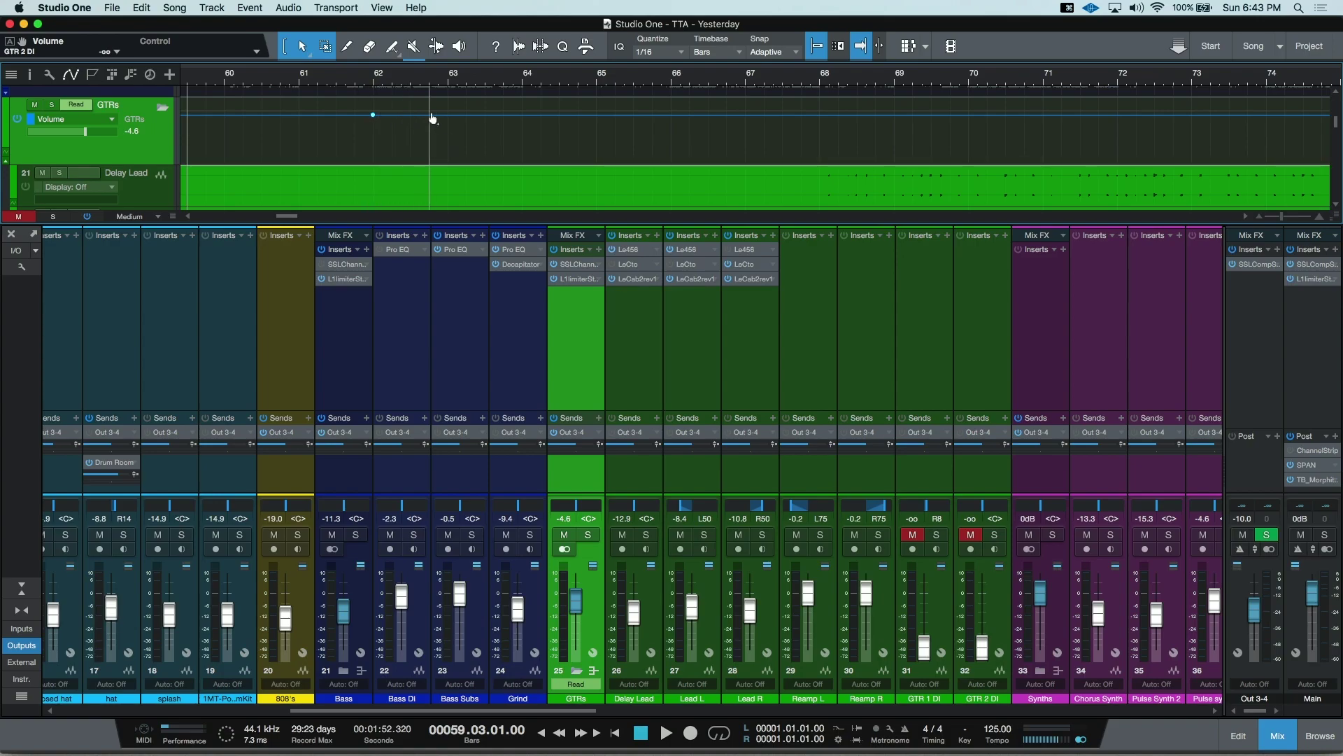
{"action": "left_click", "coordinate": [449, 116]}
{"action": "left_click_drag", "start_coordinate": [449, 120], "coordinate": [449, 132]}
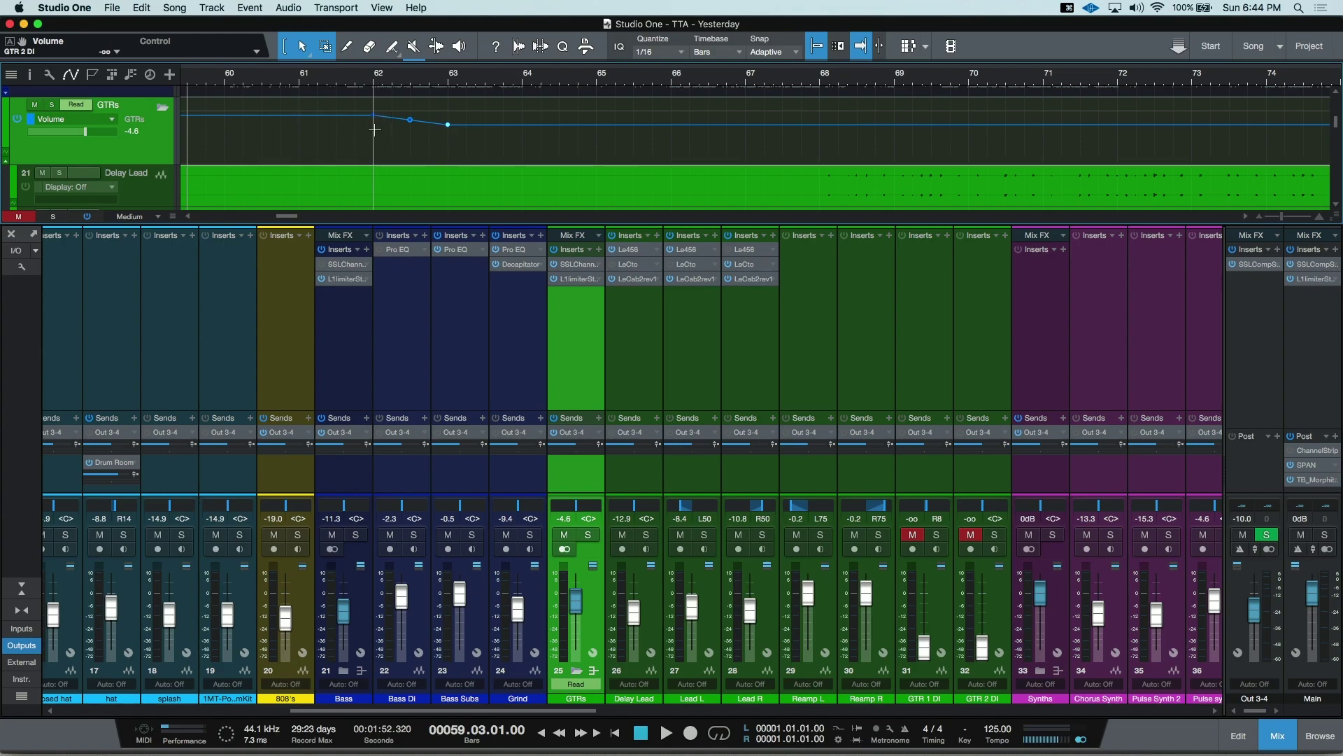
{"action": "left_click", "coordinate": [55, 104]}
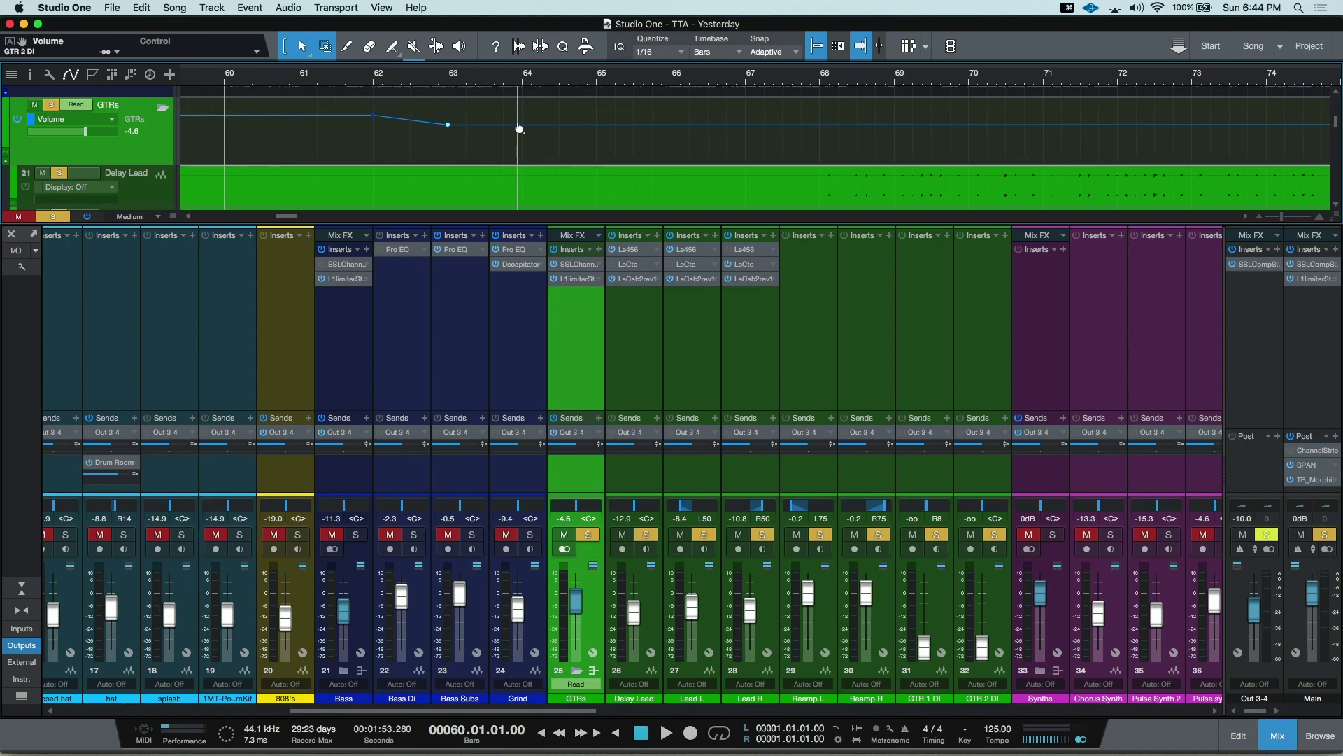
Raise the bar-64 Volume point and bend the bar 63–64 segment into an upward curve
{"action": "left_click_drag", "start_coordinate": [522, 131], "coordinate": [522, 115]}
{"action": "left_click", "coordinate": [410, 120]}
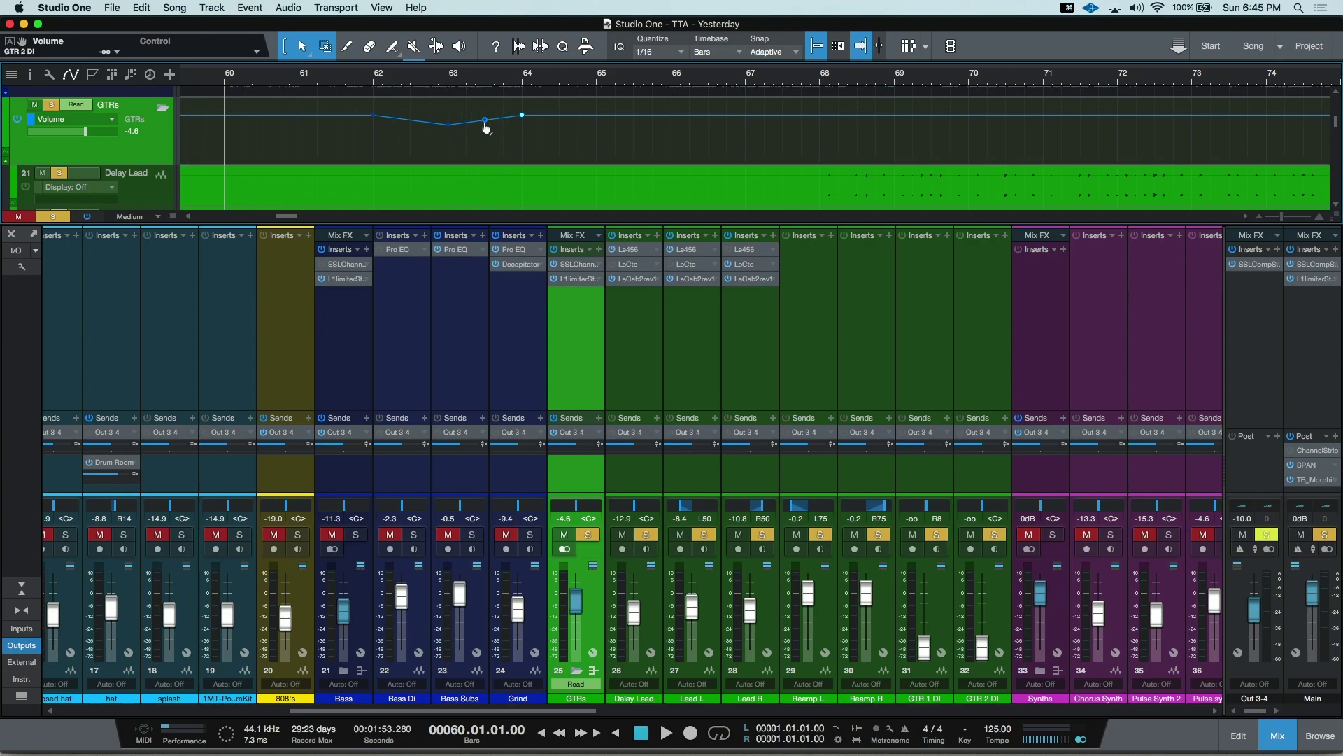
{"action": "left_click_drag", "start_coordinate": [478, 124], "coordinate": [487, 126]}
{"action": "left_click_drag", "start_coordinate": [485, 124], "coordinate": [487, 125]}
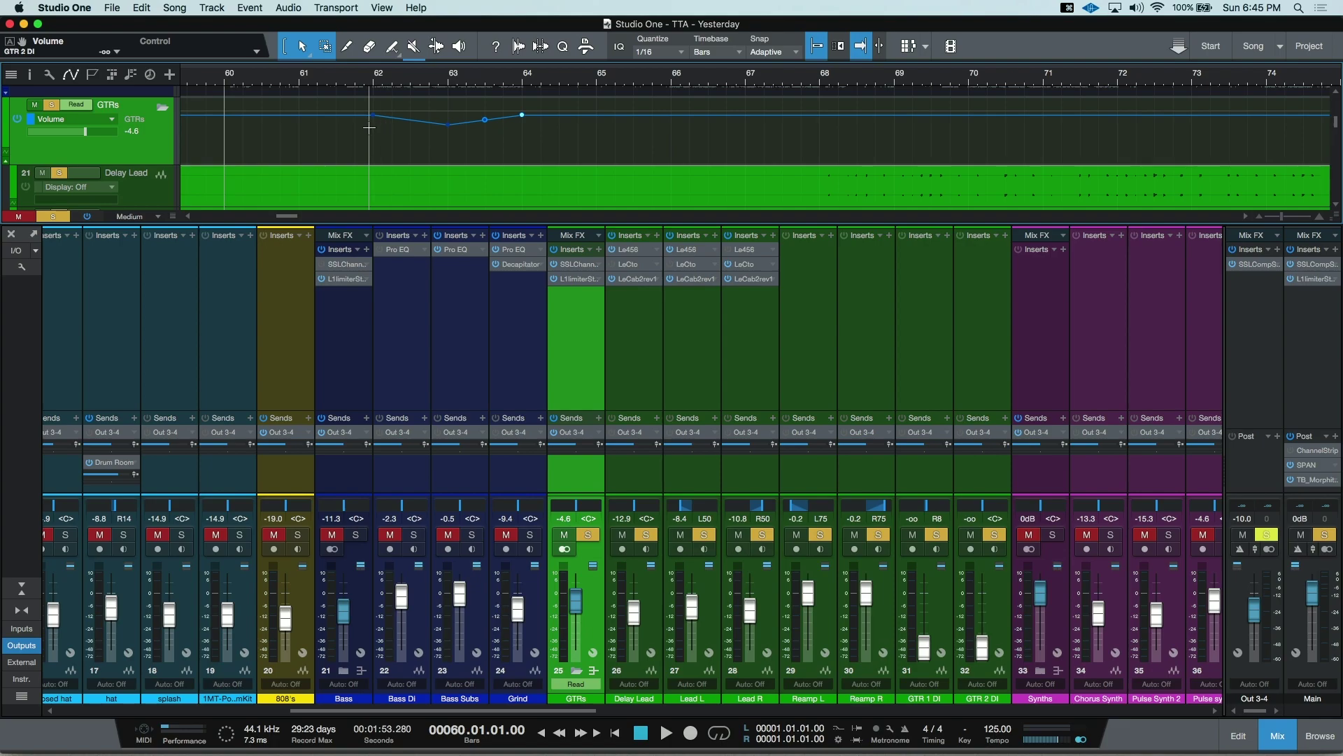
{"action": "left_click", "coordinate": [110, 119]}
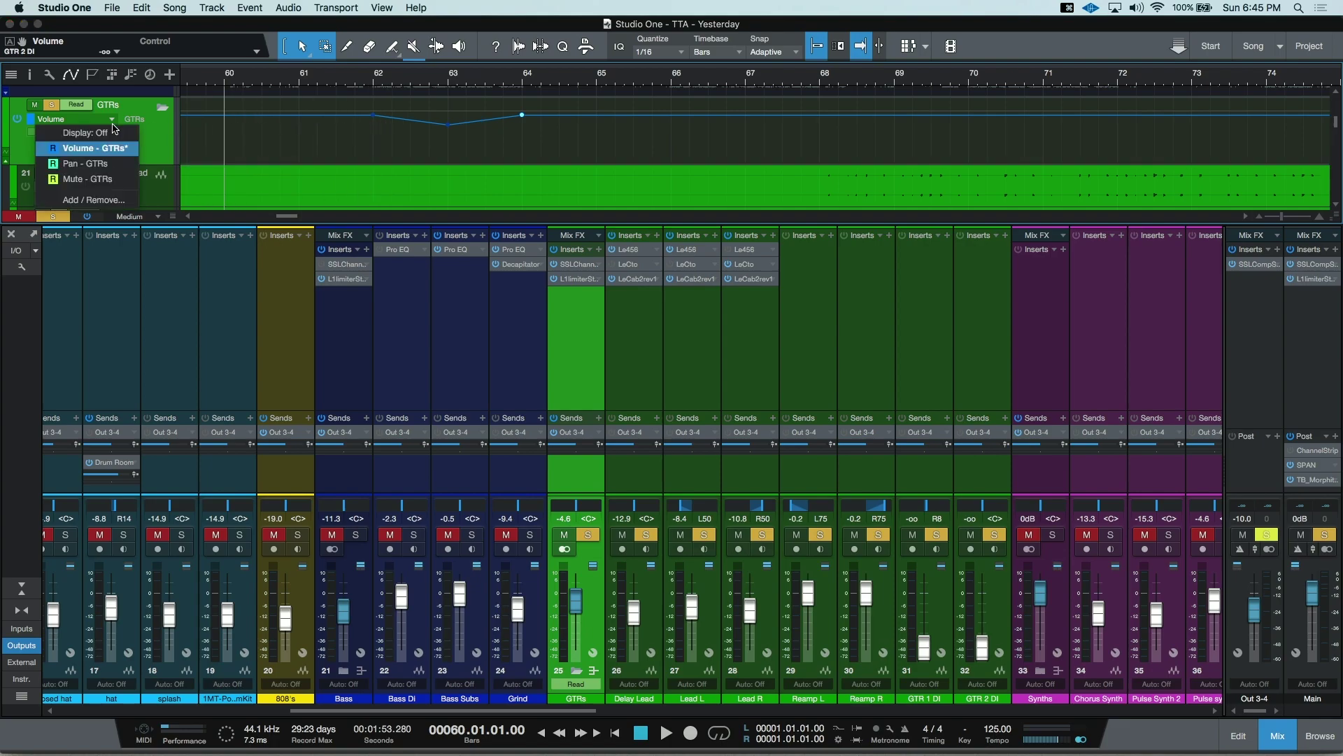
Switch the GTRs automation lane to Pan and add points at bars 62, 63 and 64
{"action": "left_click", "coordinate": [121, 167]}
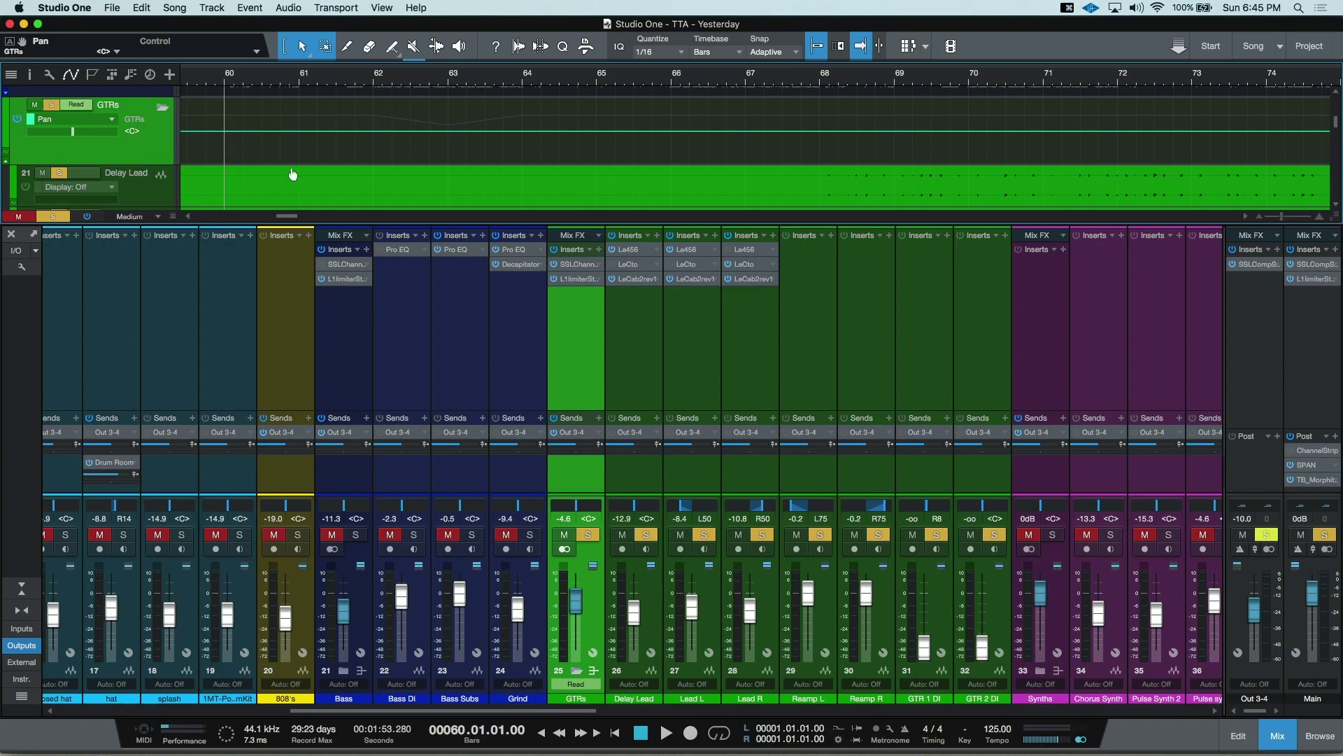
{"action": "left_click", "coordinate": [373, 133]}
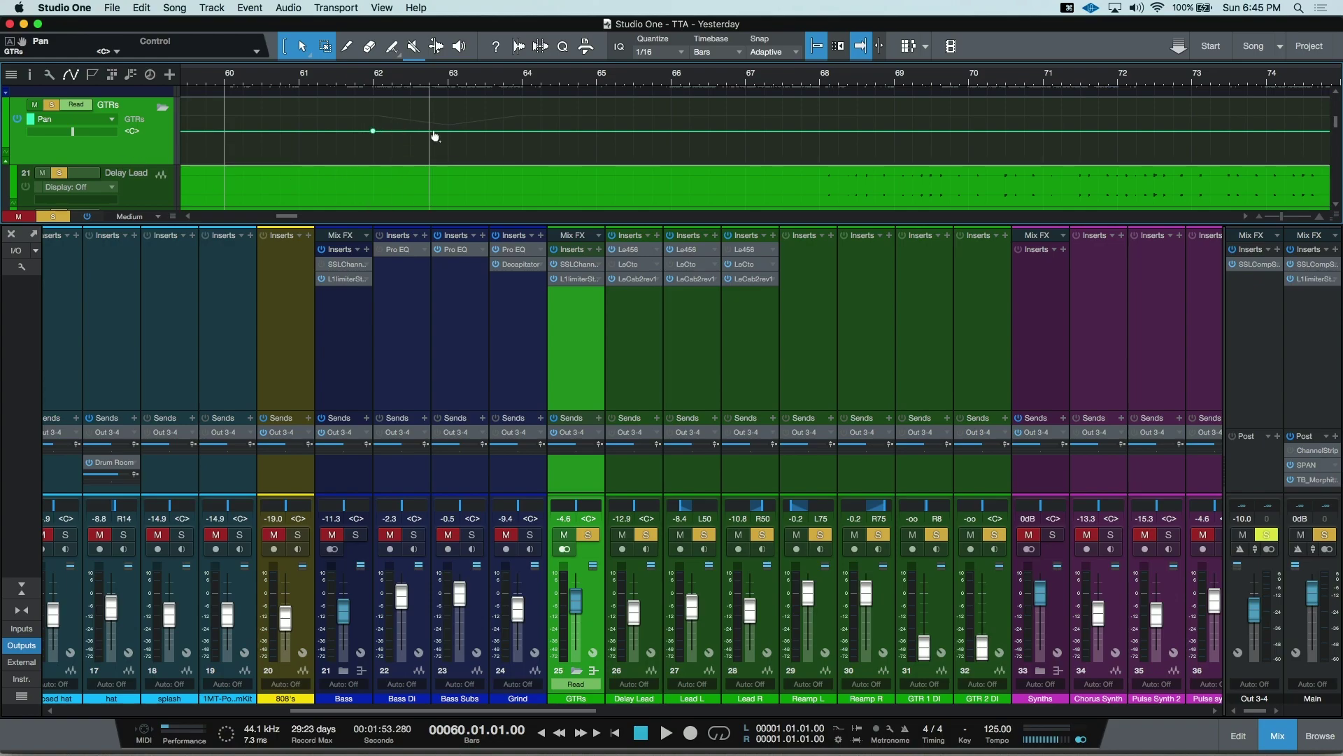
{"action": "left_click", "coordinate": [452, 133]}
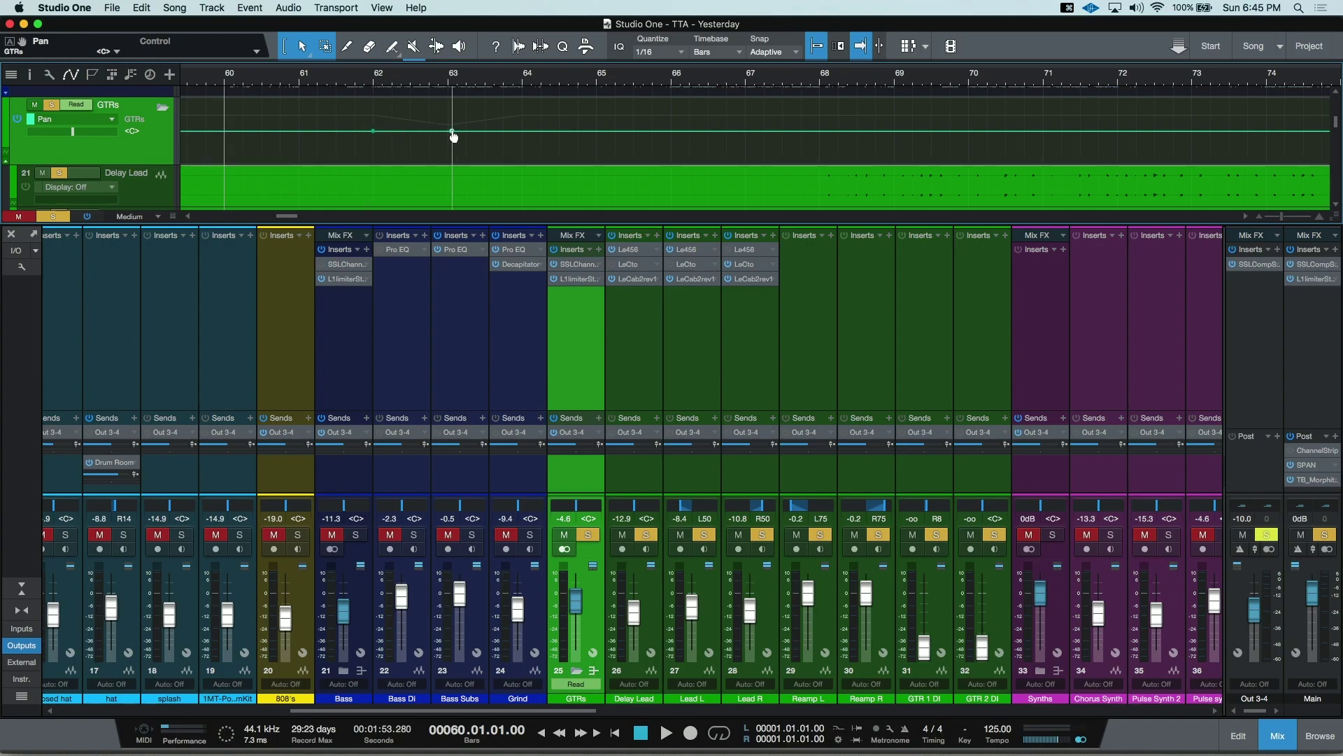
{"action": "left_click", "coordinate": [530, 133]}
Pan bar 62 fully left and bar 63 to R29, add an extra point, then show Mute
{"action": "mouse_move", "coordinate": [375, 135]}
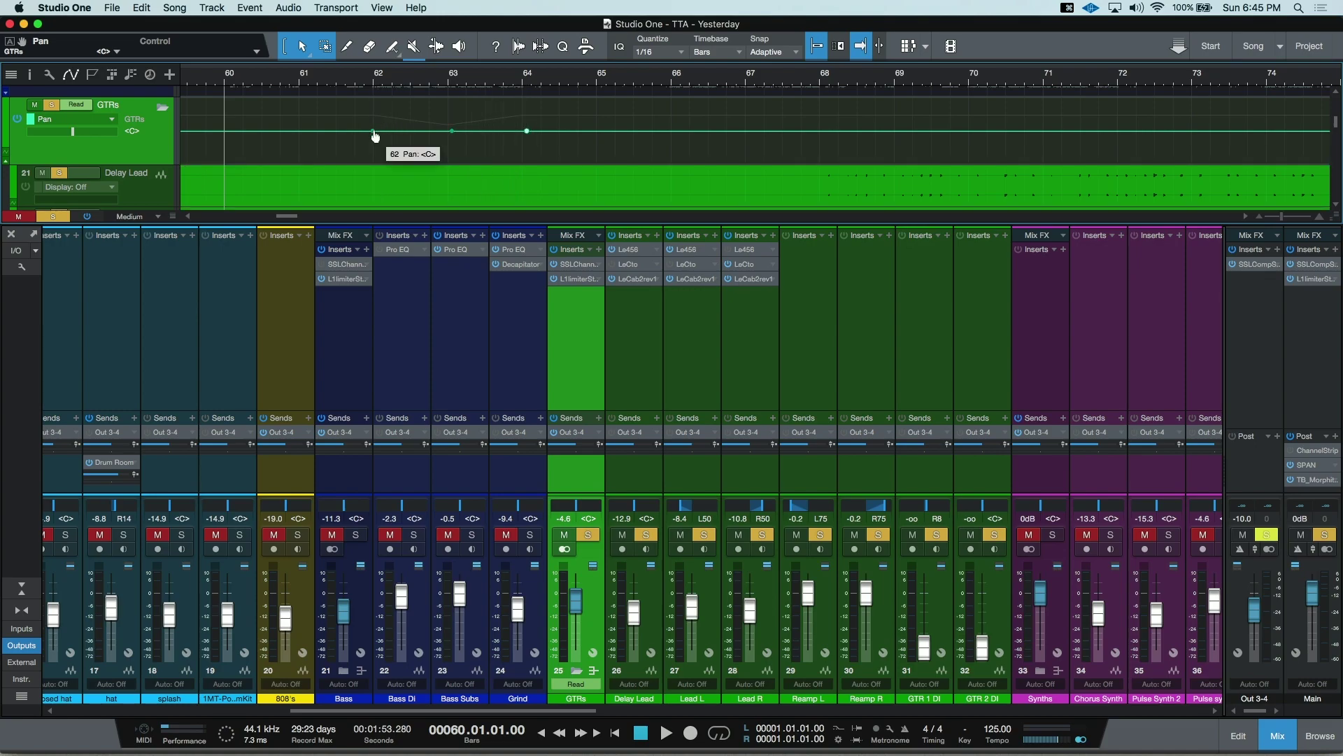
{"action": "mouse_move", "coordinate": [375, 136]}
{"action": "left_mouse_down"}
{"action": "mouse_move", "coordinate": [376, 94]}
{"action": "mouse_move", "coordinate": [374, 110]}
{"action": "left_mouse_up"}
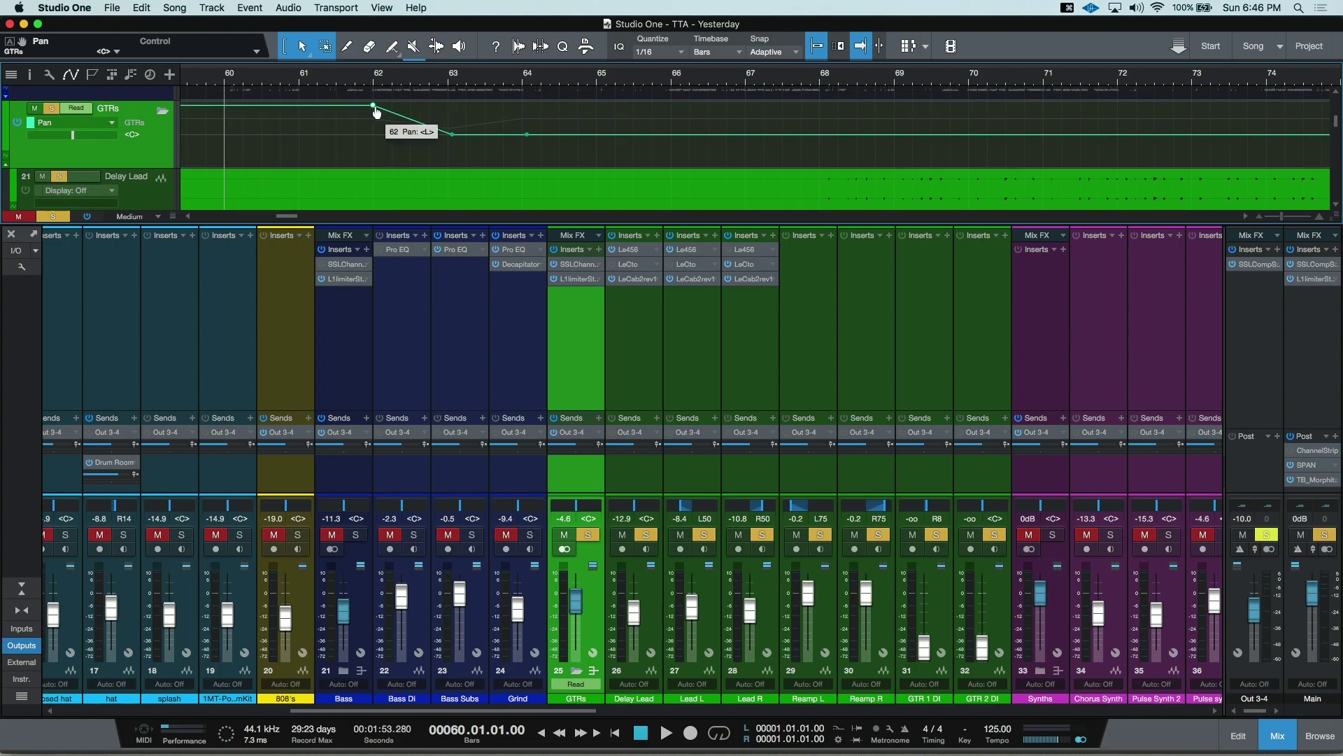
{"action": "mouse_move", "coordinate": [452, 138]}
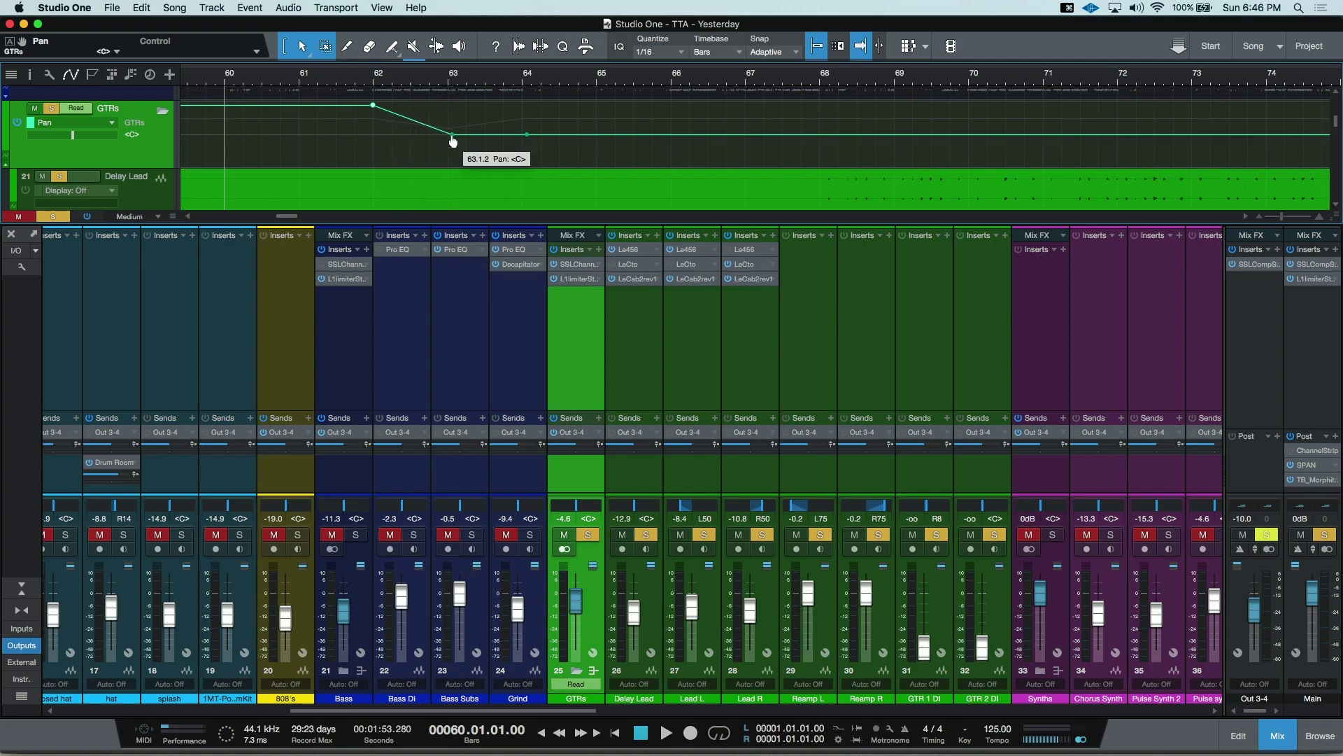
{"action": "left_click_drag", "start_coordinate": [452, 140], "coordinate": [452, 175]}
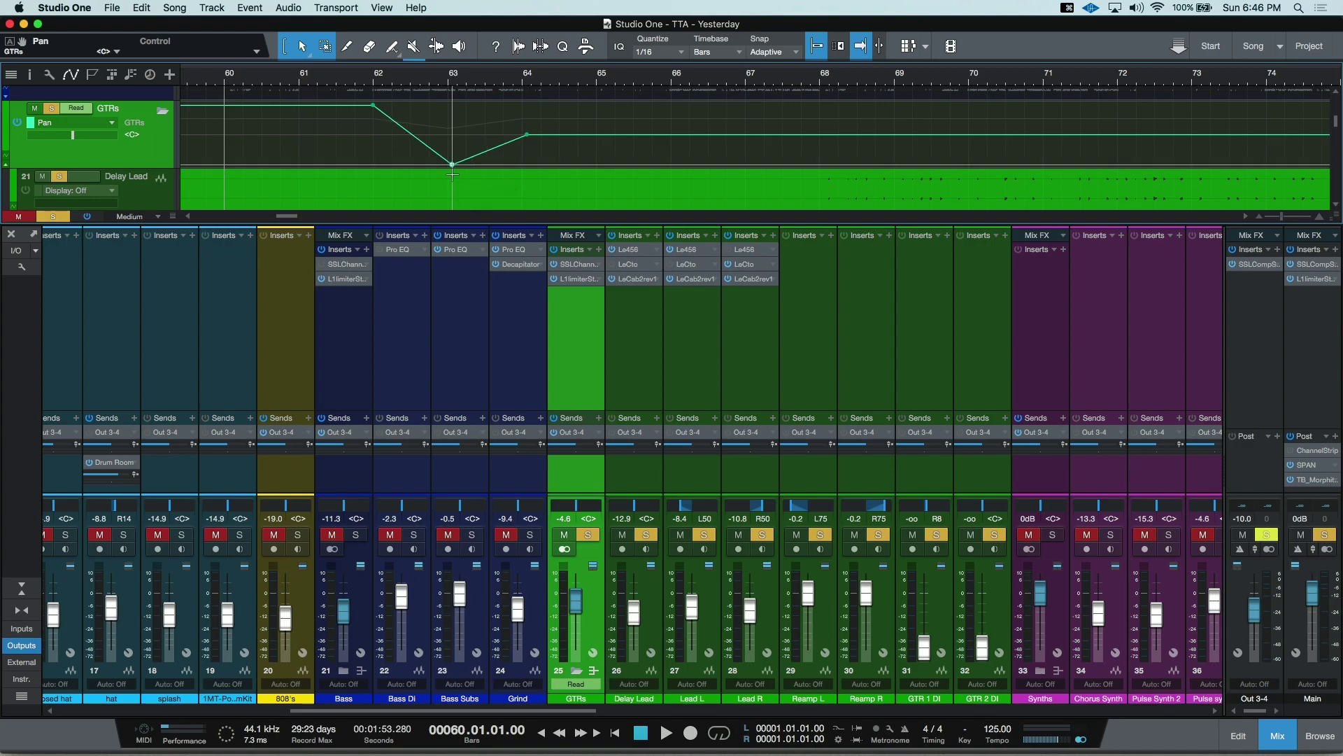
{"action": "mouse_move", "coordinate": [528, 141]}
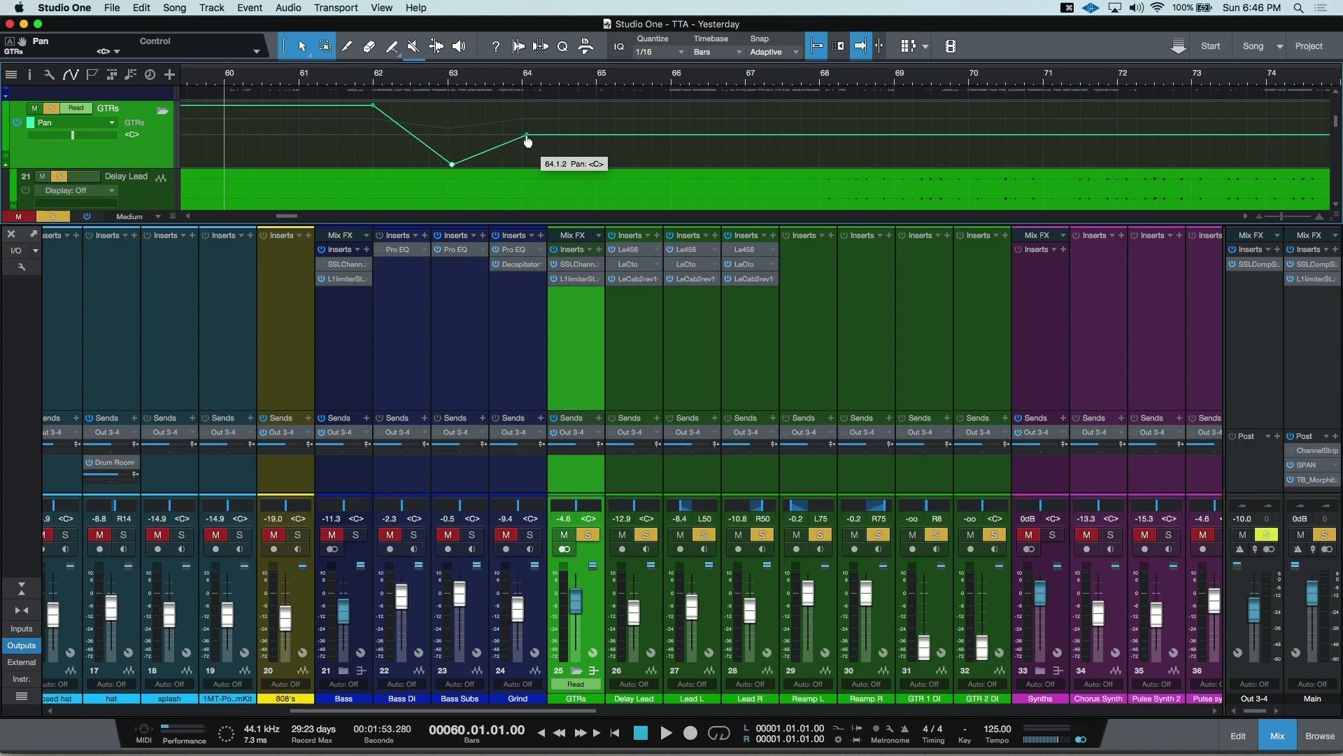
{"action": "left_click", "coordinate": [412, 134]}
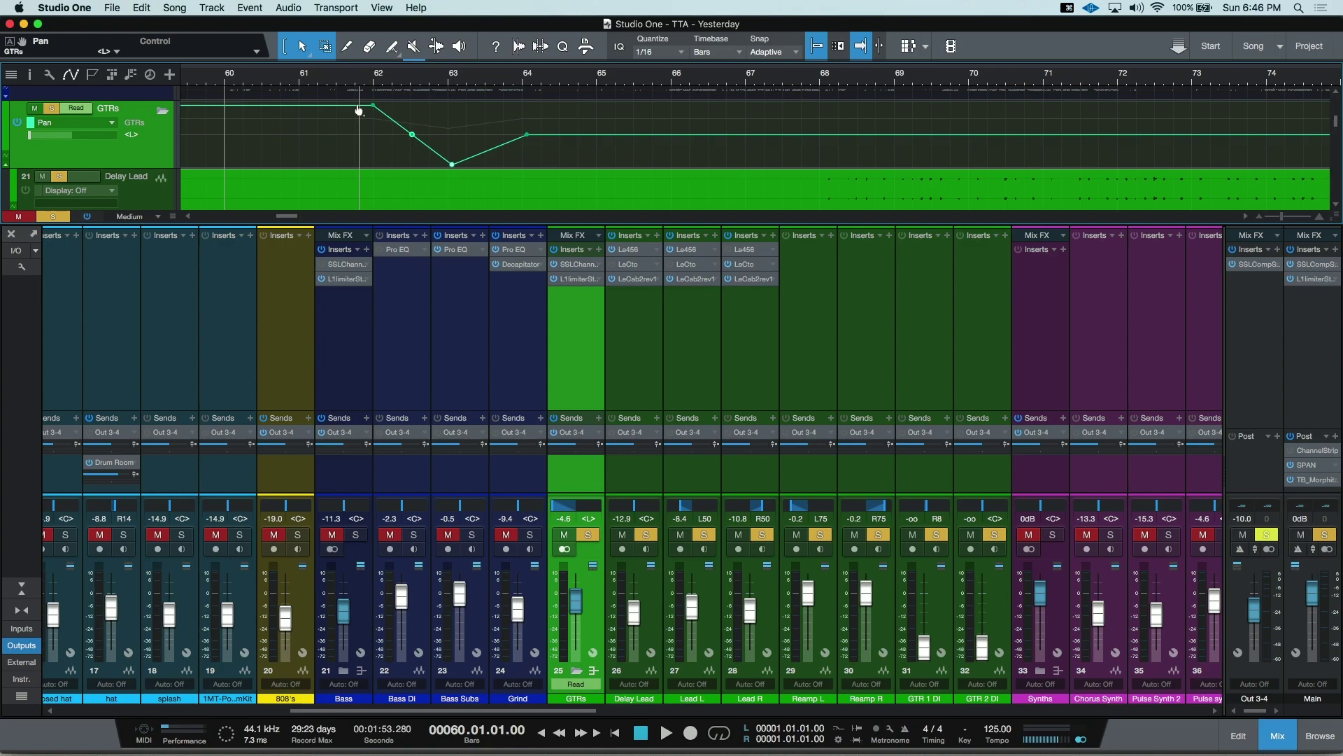
{"action": "left_click", "coordinate": [76, 123]}
{"action": "left_click", "coordinate": [116, 184]}
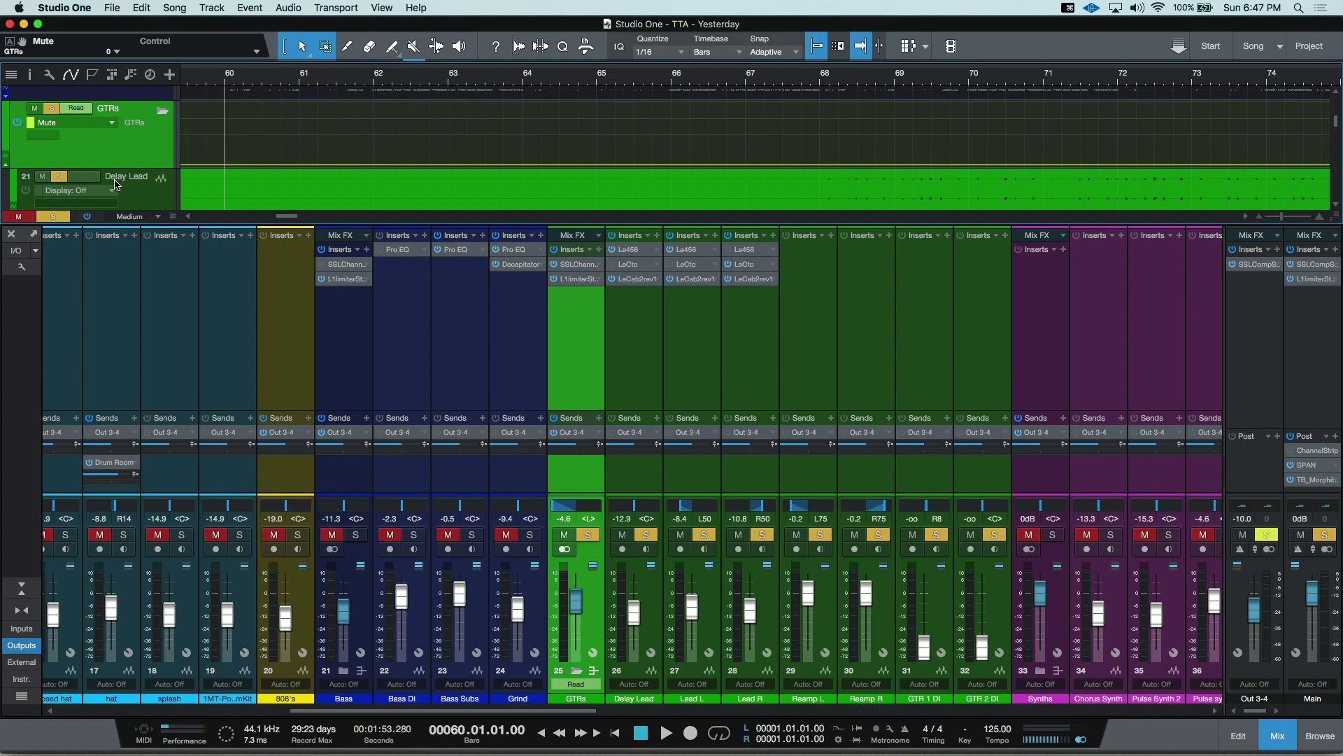
Add Mute points at bars 62, 63 and 64 and raise the 63–64 segment to mute on
{"action": "left_click", "coordinate": [373, 164]}
{"action": "left_click", "coordinate": [447, 164]}
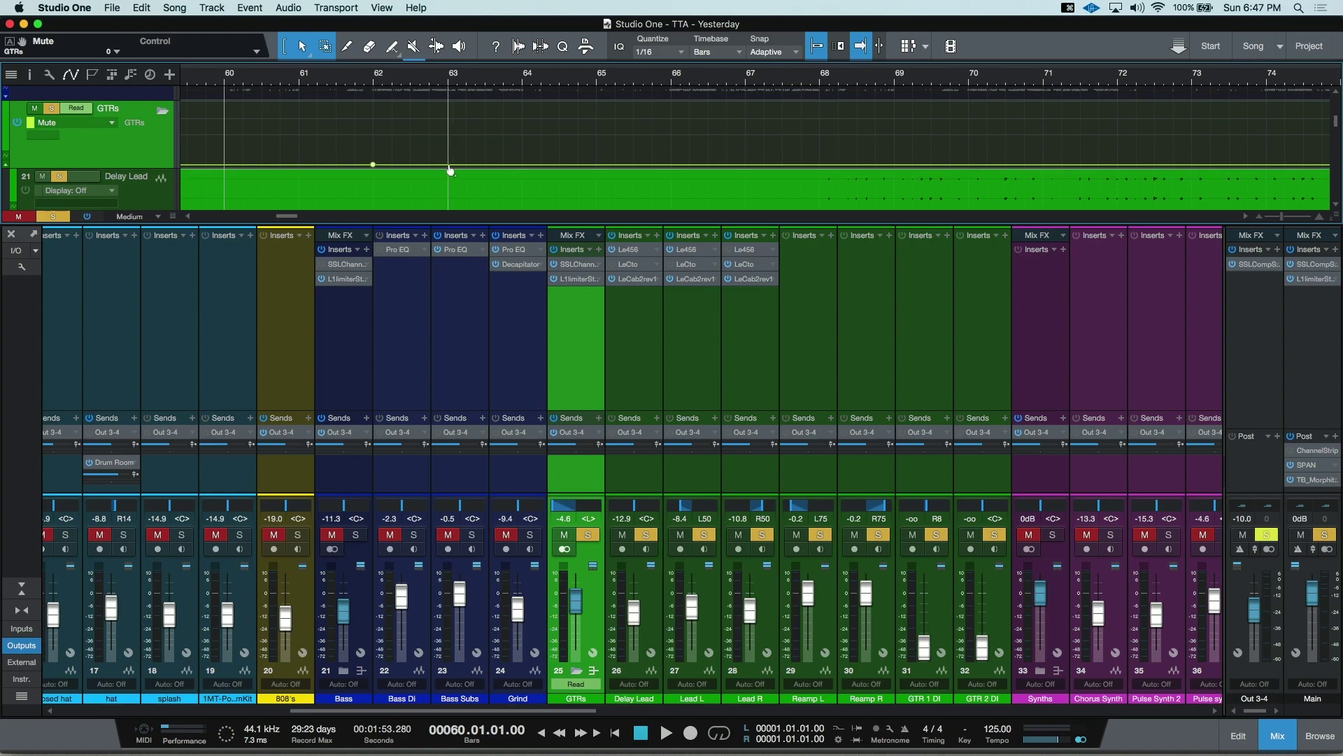
{"action": "left_click", "coordinate": [524, 166]}
{"action": "mouse_move", "coordinate": [447, 166]}
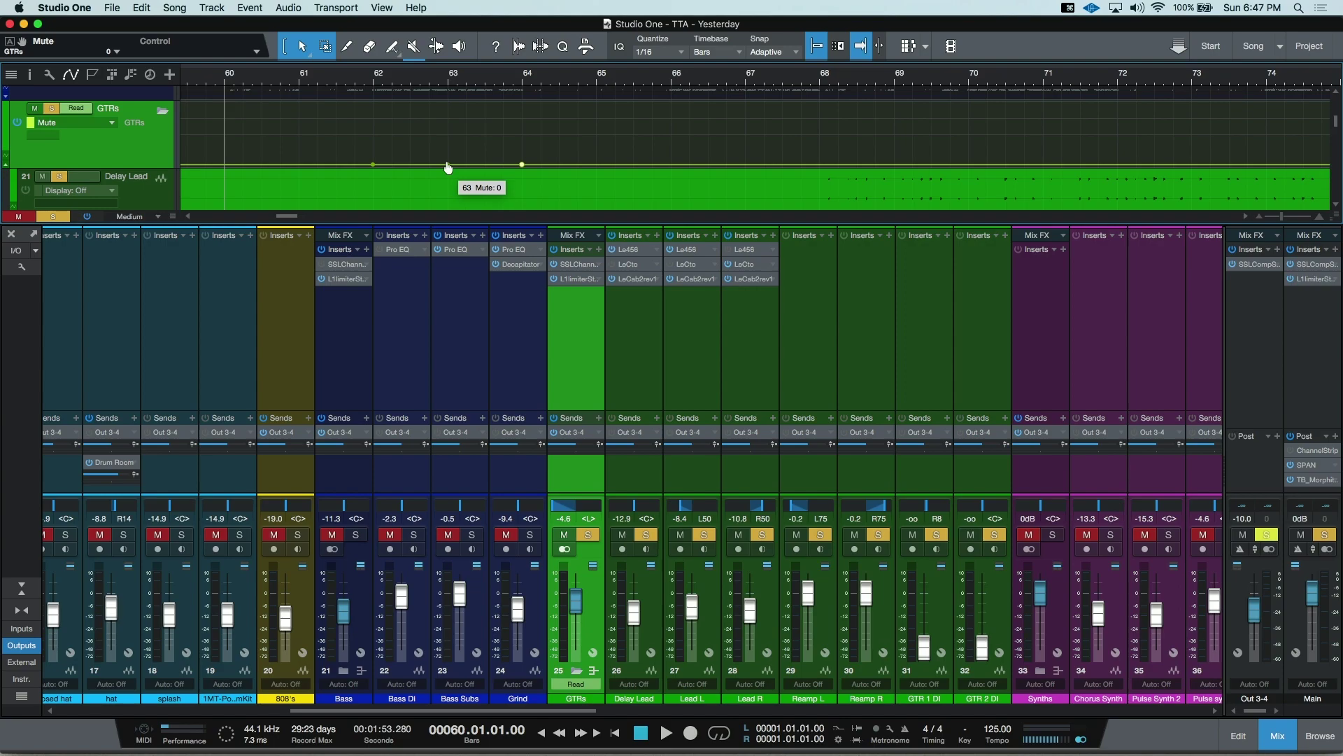
{"action": "left_click_drag", "start_coordinate": [447, 155], "coordinate": [448, 107]}
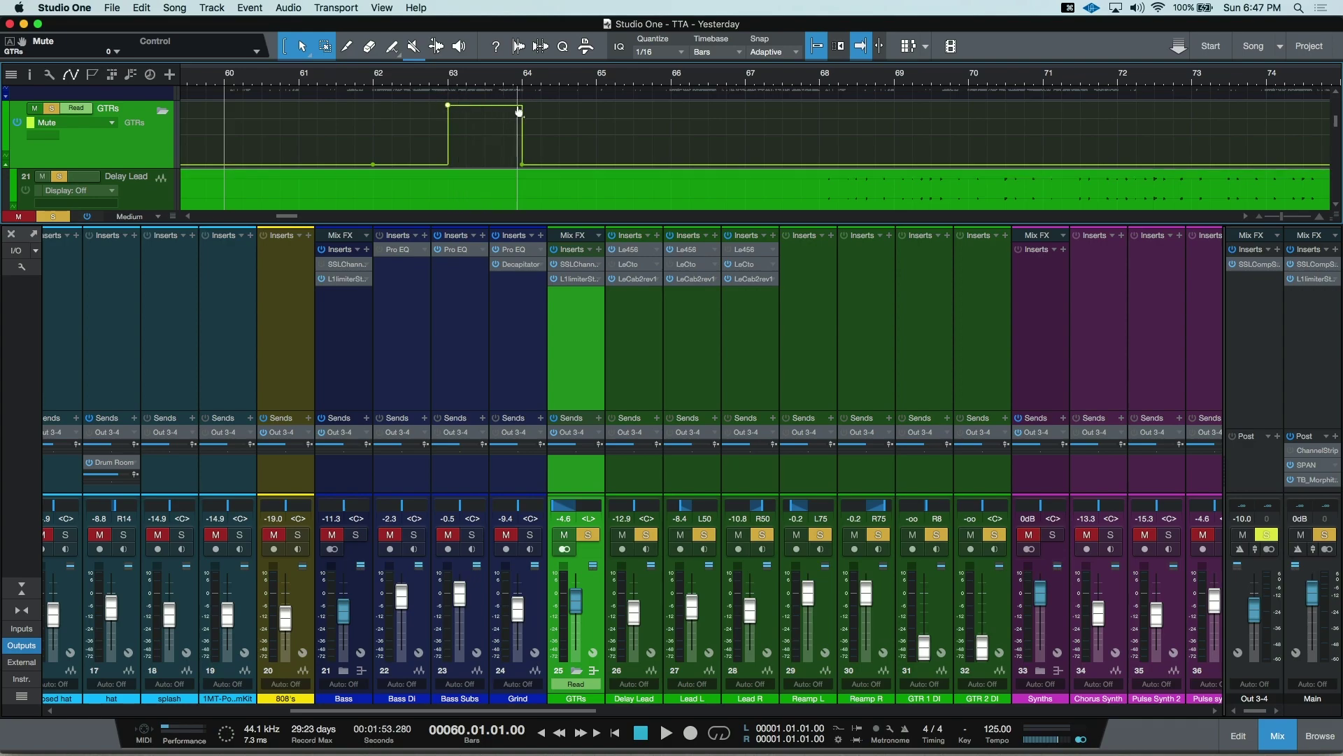
Move the playhead into bar 63, then bar 64, then back to bar 61 to check the mute
{"action": "left_click", "coordinate": [482, 83]}
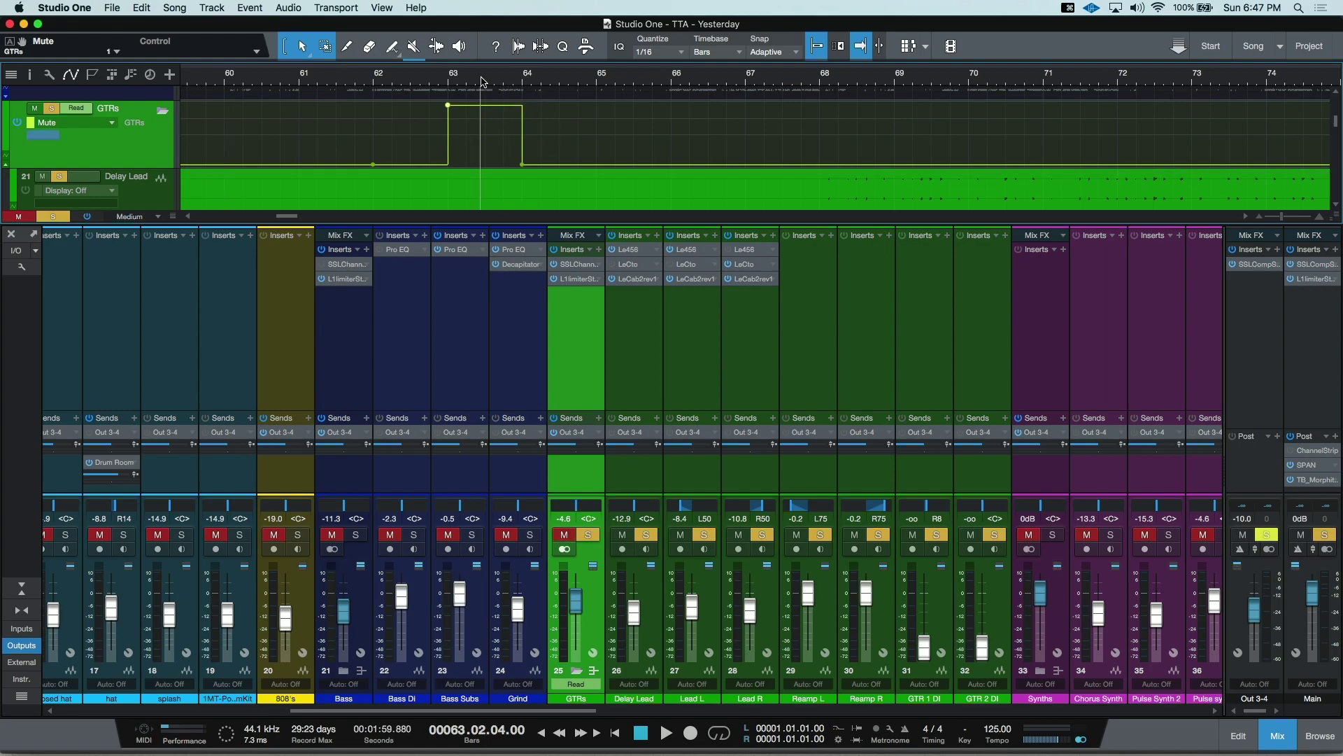
{"action": "left_click", "coordinate": [565, 547]}
{"action": "left_click", "coordinate": [527, 81]}
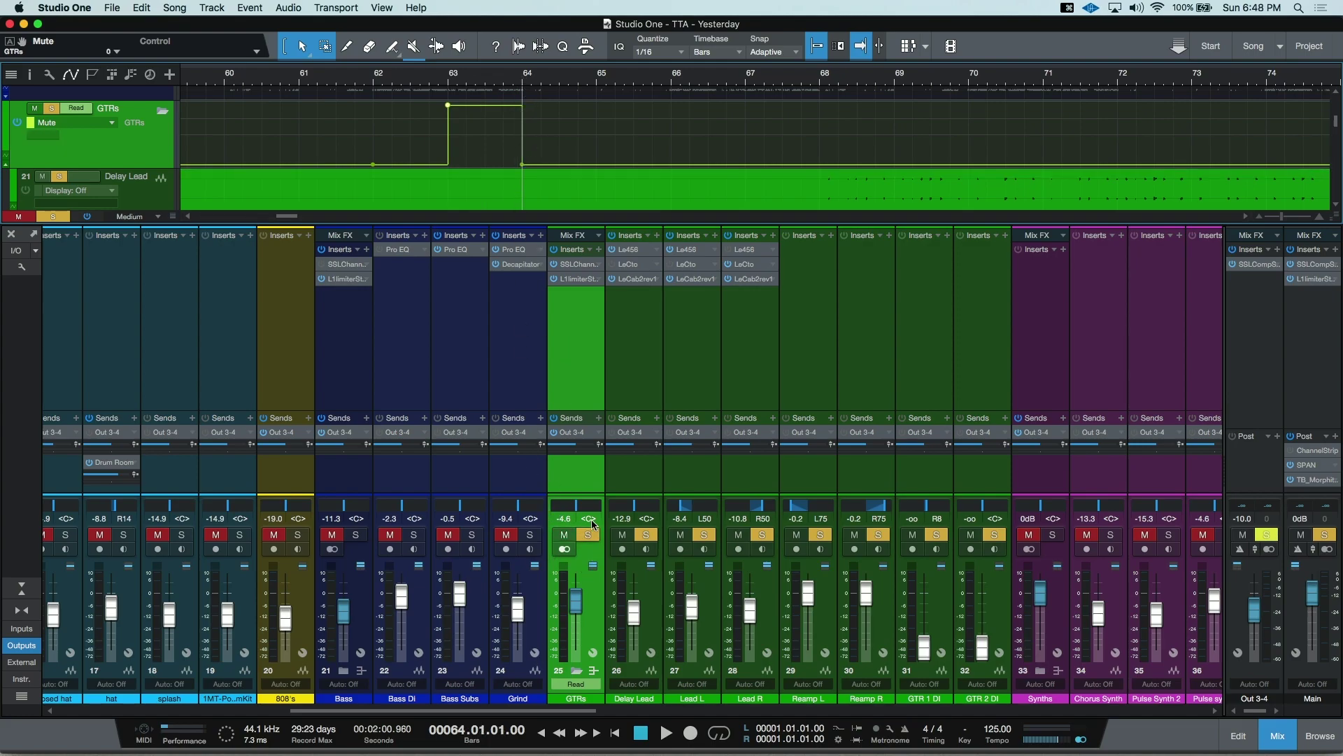
{"action": "left_click", "coordinate": [328, 79]}
Insert a Pro EQ on GTRs and boost the high-mid band 24 dB near 7 kHz with Q 6.31
{"action": "left_click", "coordinate": [599, 254]}
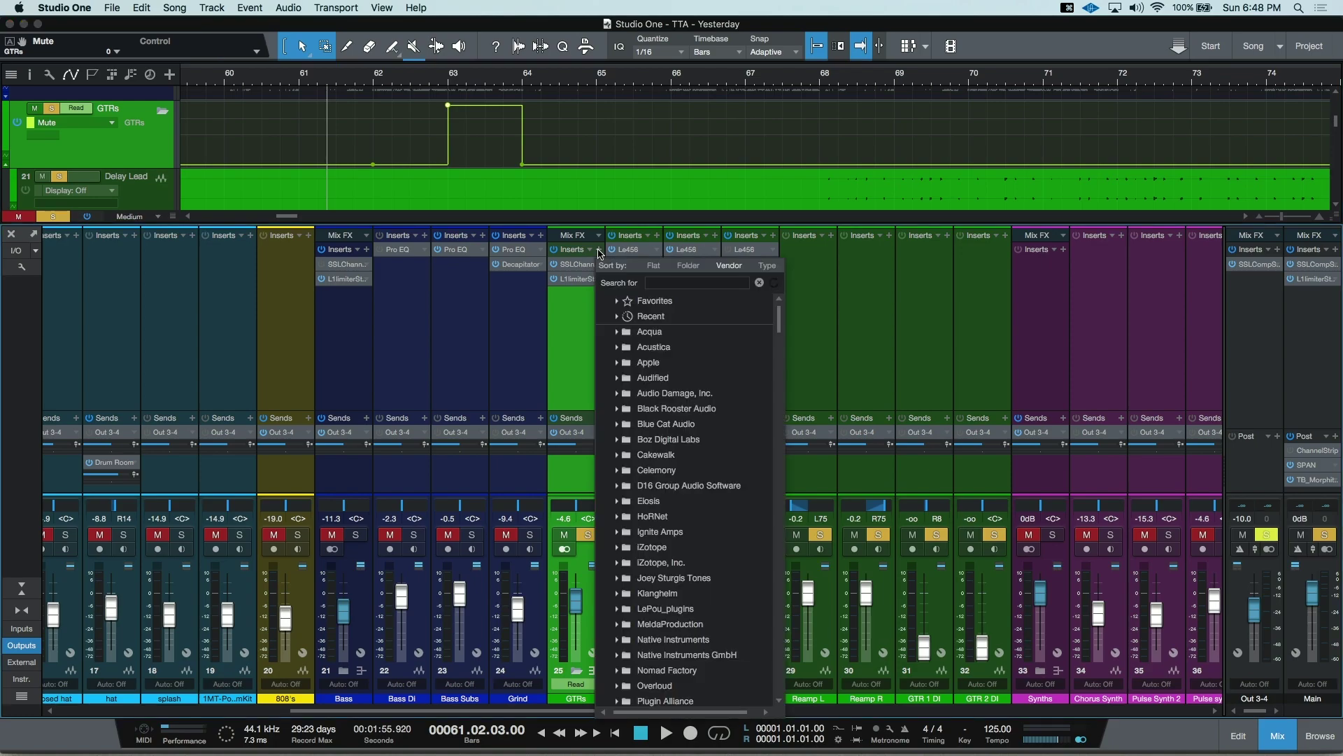
{"action": "left_click", "coordinate": [658, 318]}
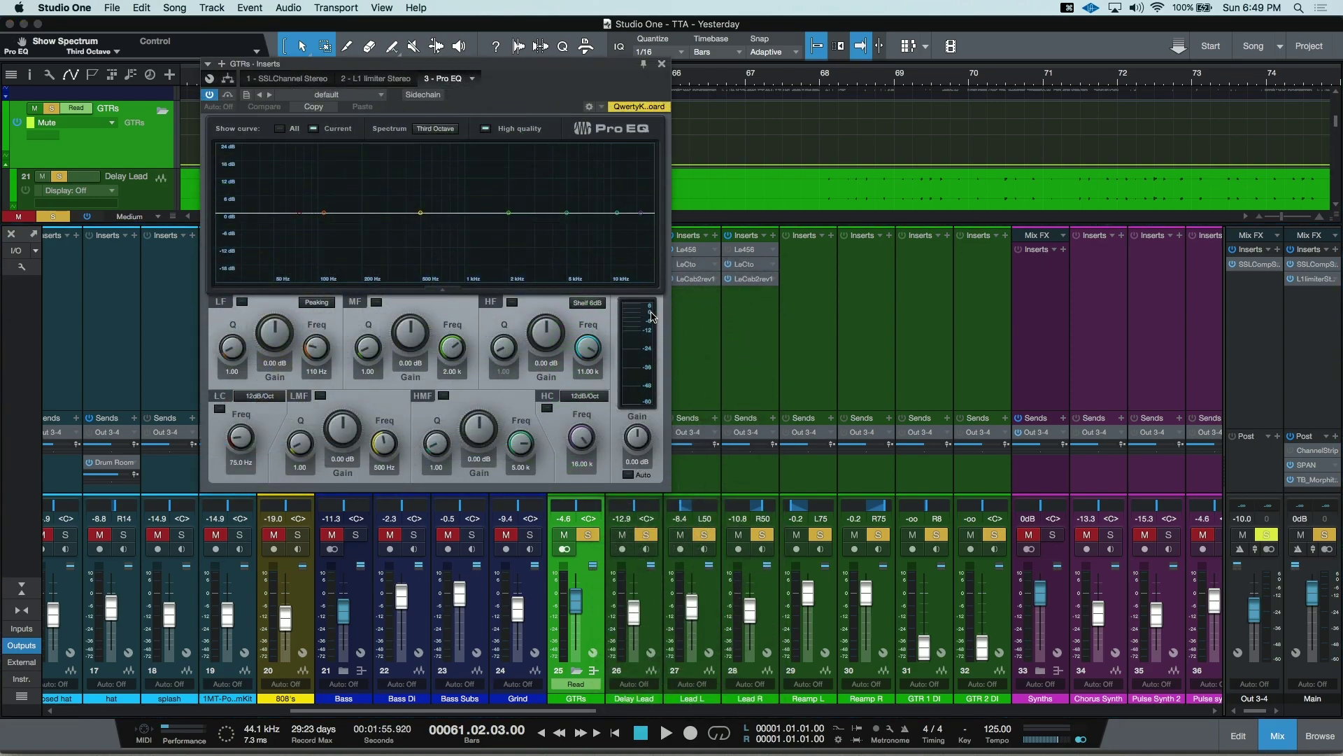
{"action": "left_click_drag", "start_coordinate": [567, 213], "coordinate": [589, 146]}
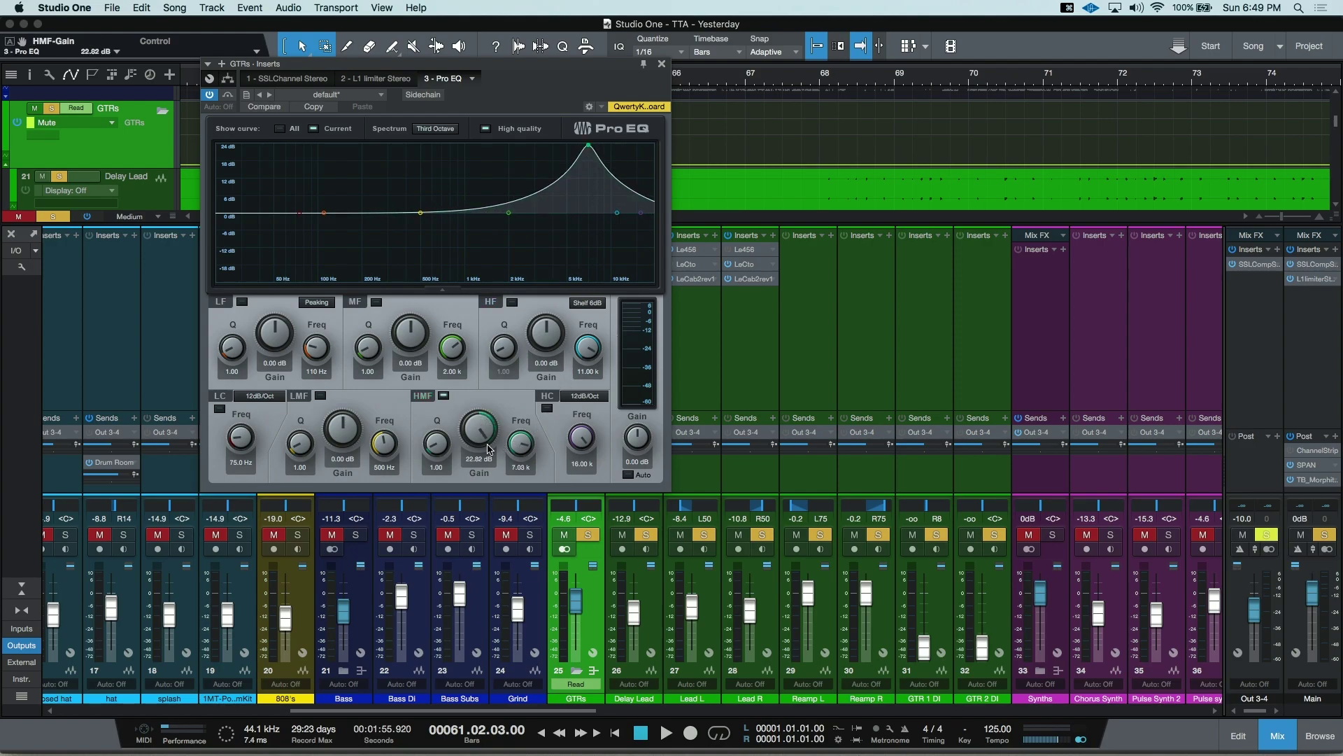
{"action": "left_click_drag", "start_coordinate": [436, 443], "coordinate": [633, 380]}
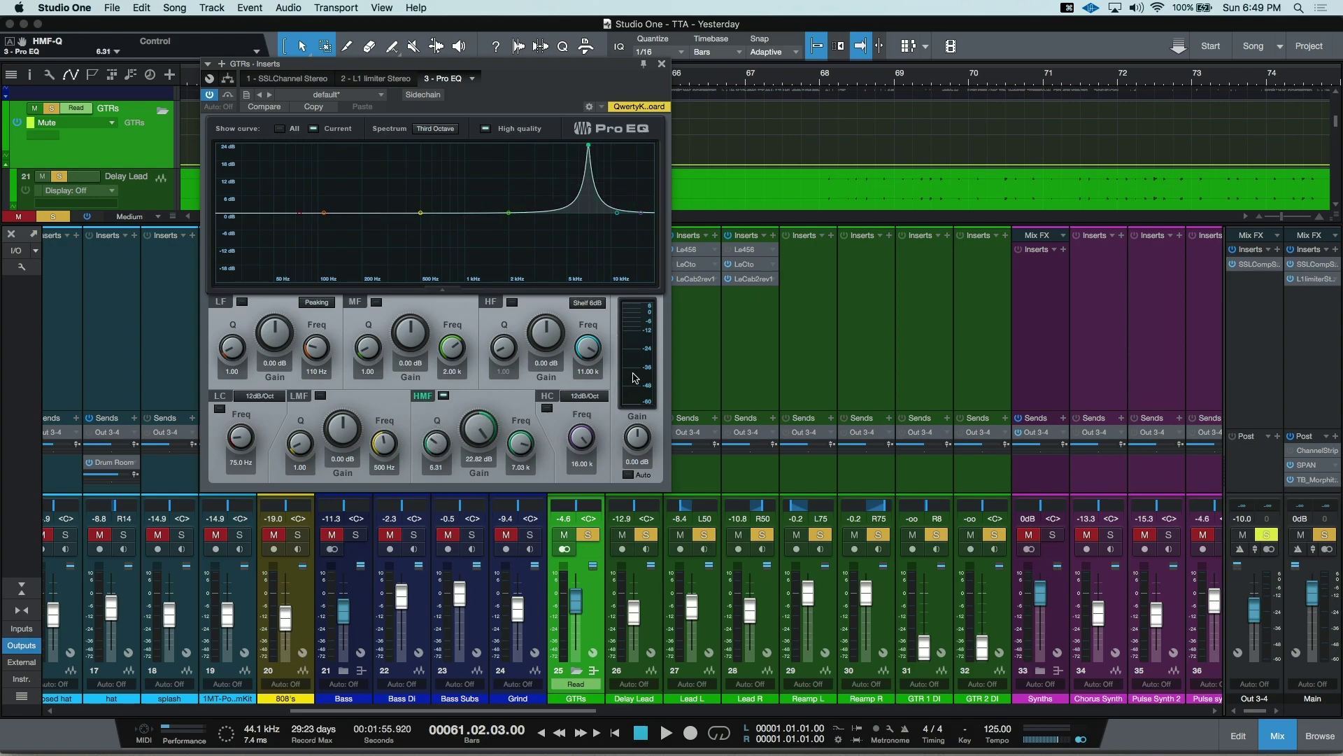
Show the HMF-Frequency automation lane on the GTRs track and close the Pro EQ editor
{"action": "right_click", "coordinate": [521, 445]}
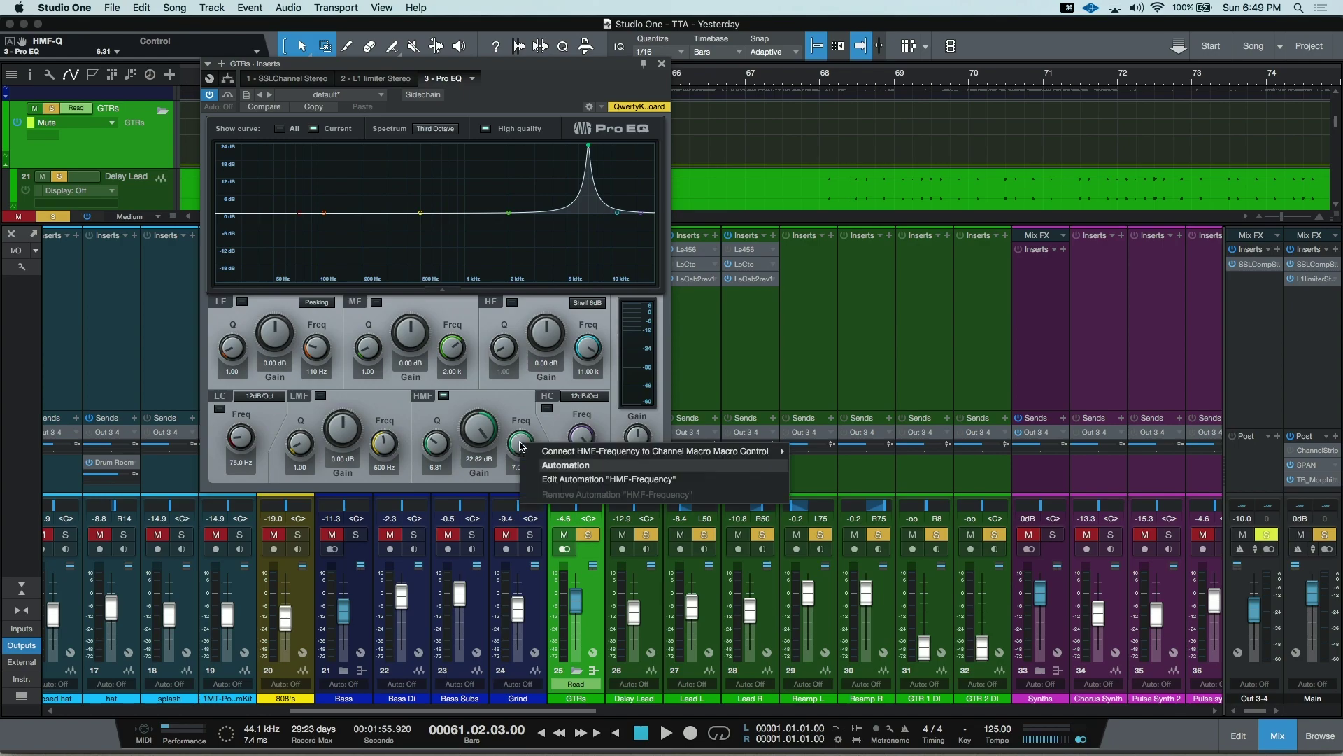
{"action": "left_click", "coordinate": [579, 486]}
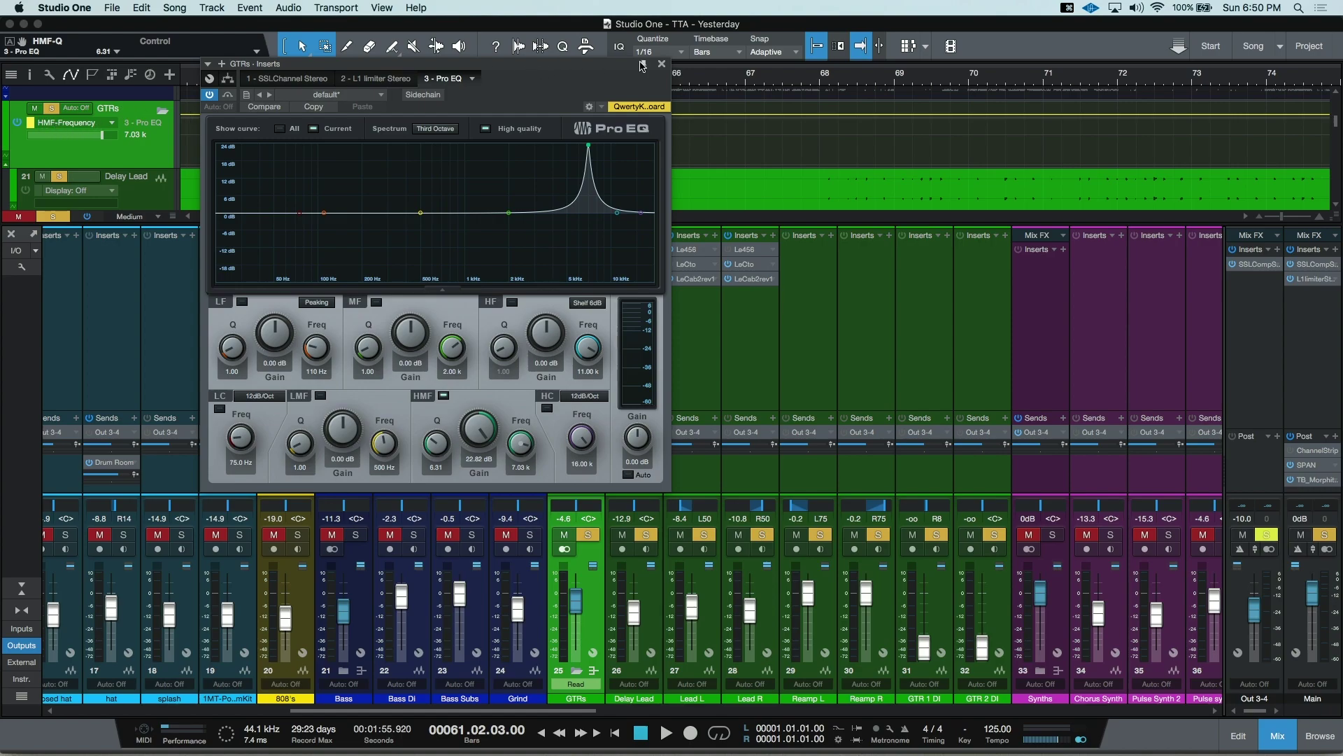
{"action": "left_click", "coordinate": [661, 64]}
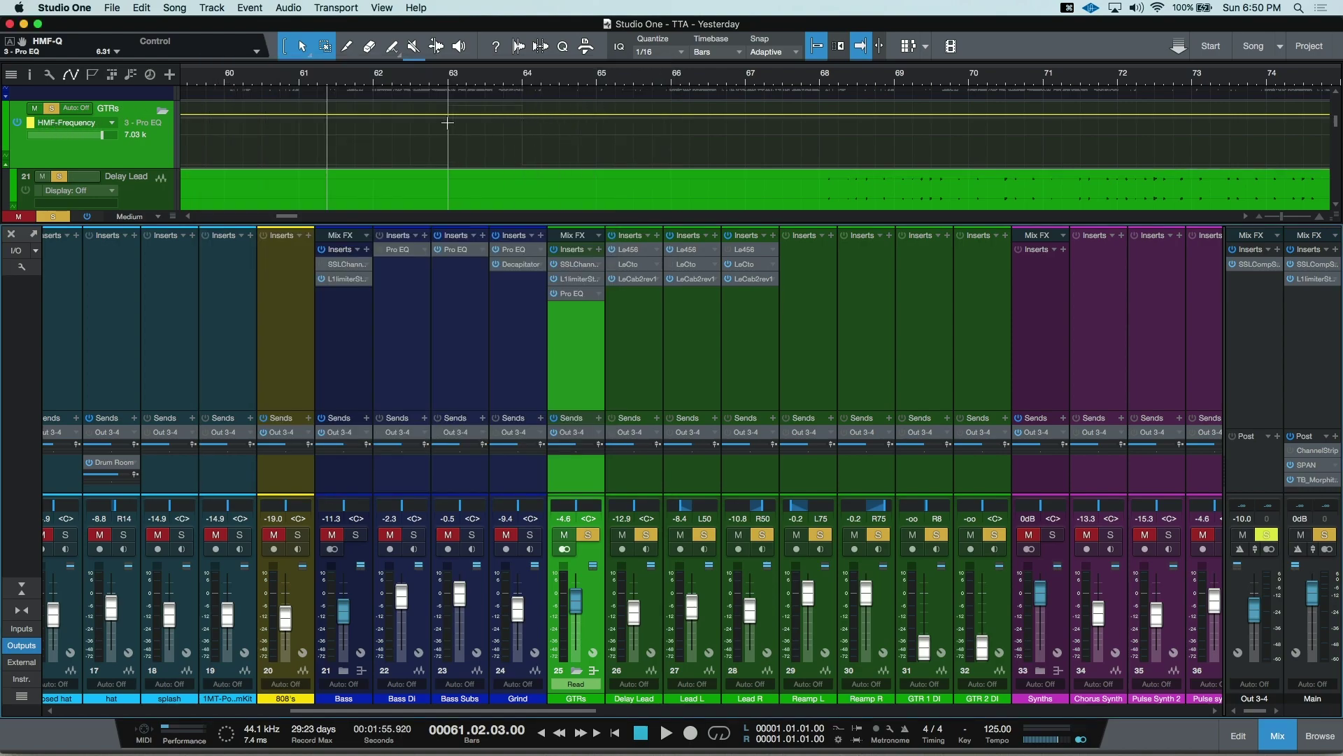
Add HMF-Frequency points at bars 62 and 64, lowering the bar-64 point to 404 Hz
{"action": "left_click", "coordinate": [376, 119]}
{"action": "left_click", "coordinate": [522, 128]}
{"action": "left_click_drag", "start_coordinate": [523, 128], "coordinate": [523, 145]}
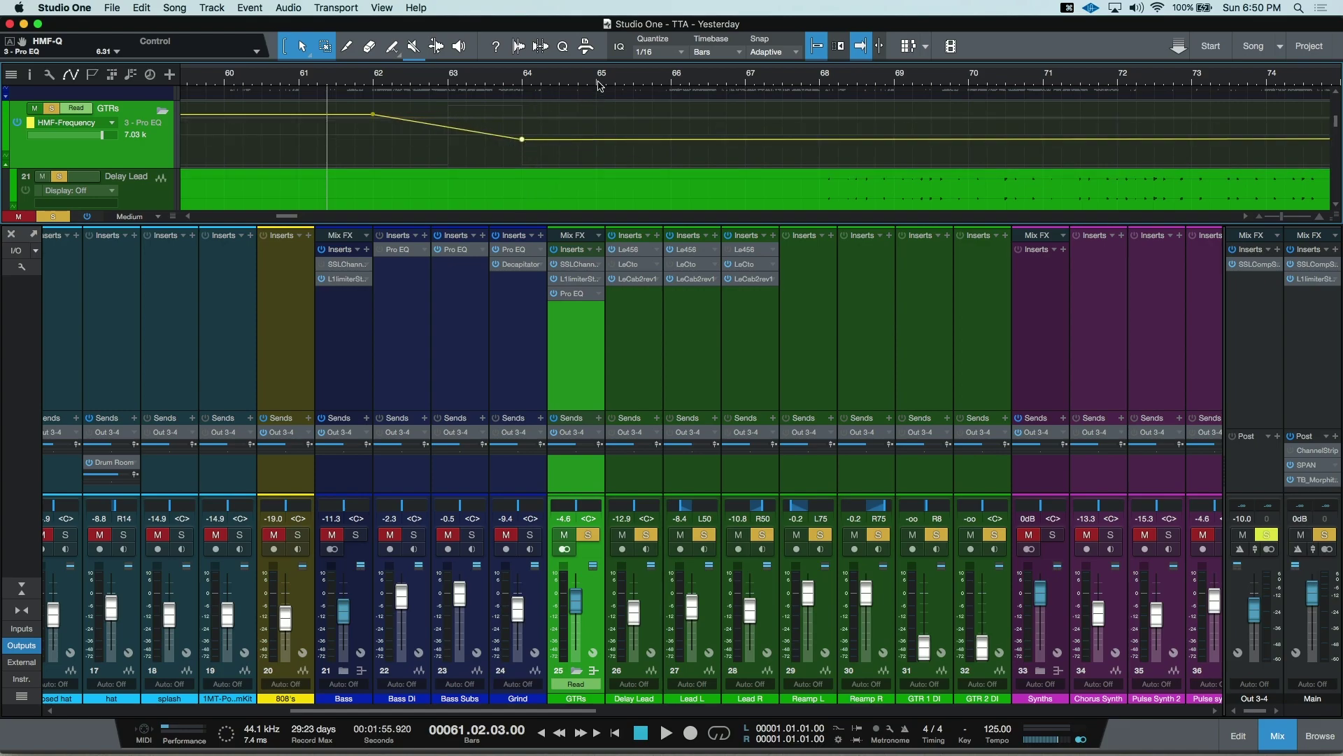
Reopen the Pro EQ editor lower on screen and play the song to hear the frequency sweep
{"action": "left_click", "coordinate": [580, 294]}
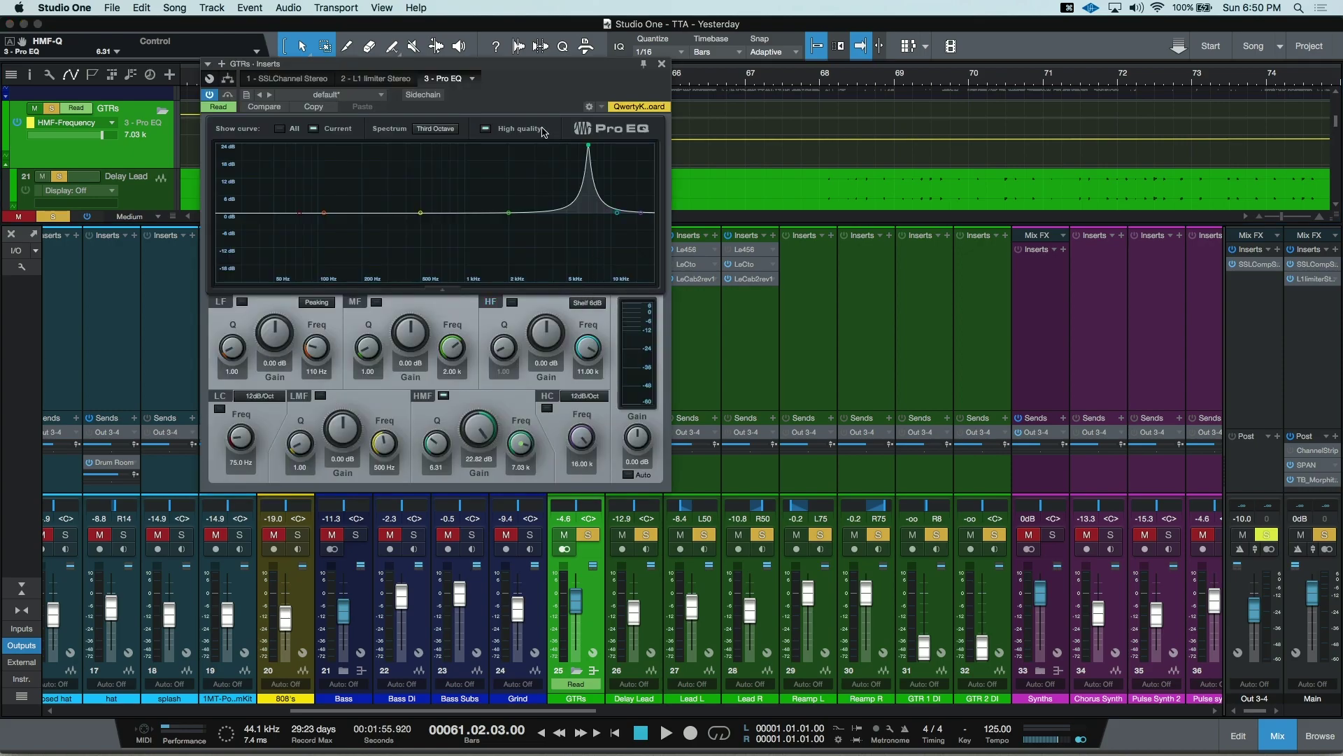
{"action": "left_click_drag", "start_coordinate": [518, 87], "coordinate": [527, 191]}
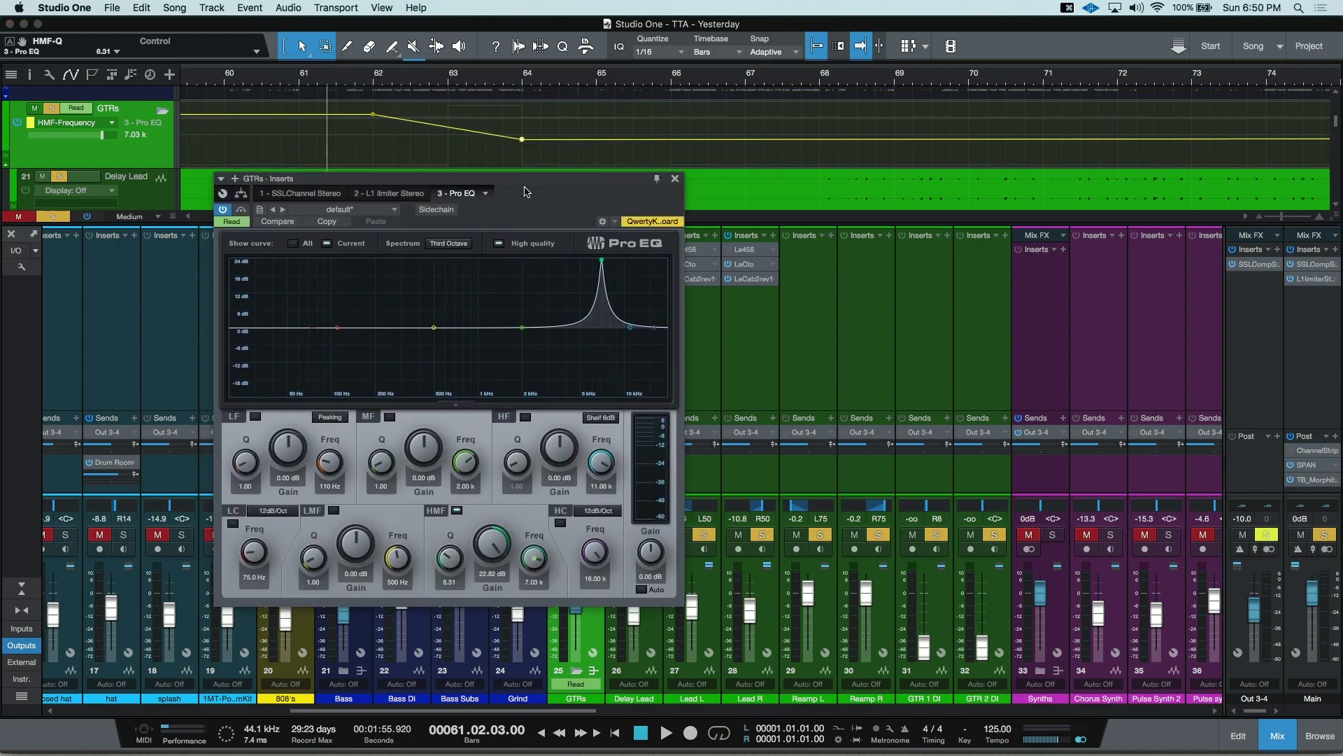
{"action": "key", "text": "space"}
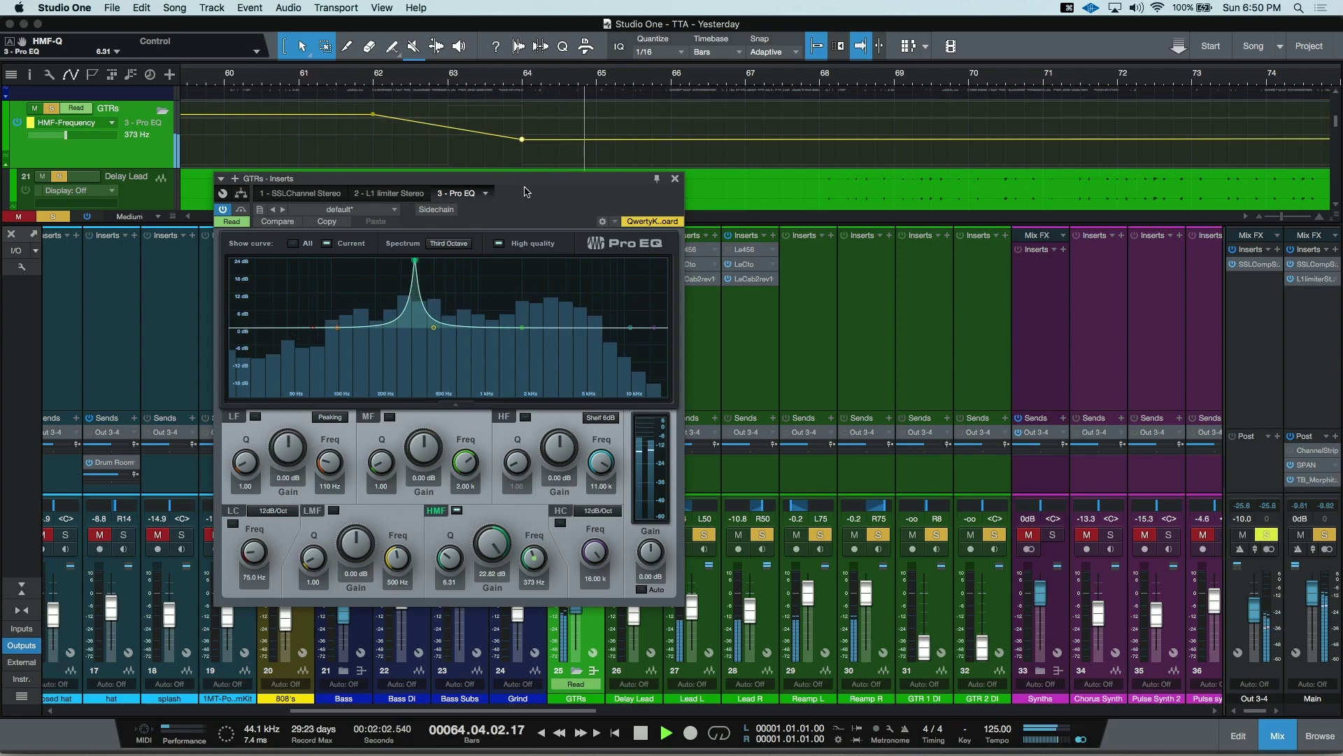
{"action": "key", "text": "space"}
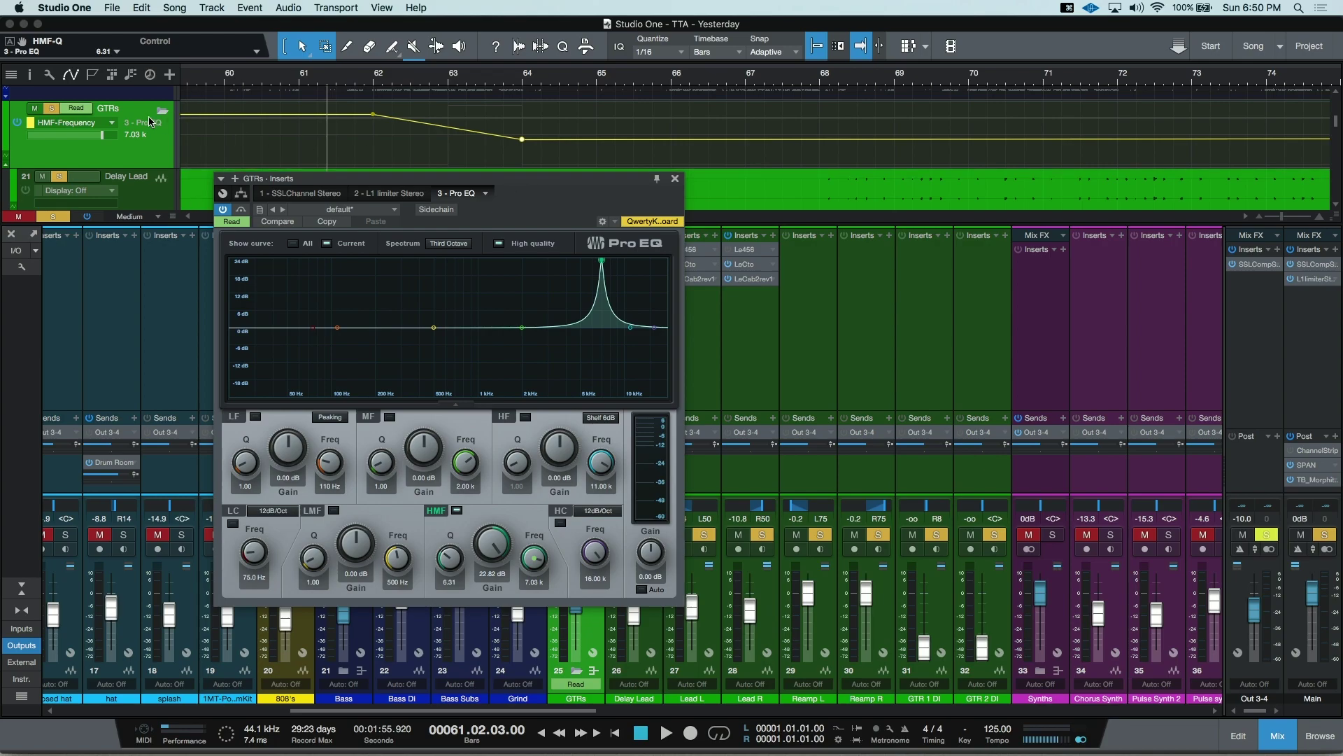
{"action": "left_click", "coordinate": [112, 124]}
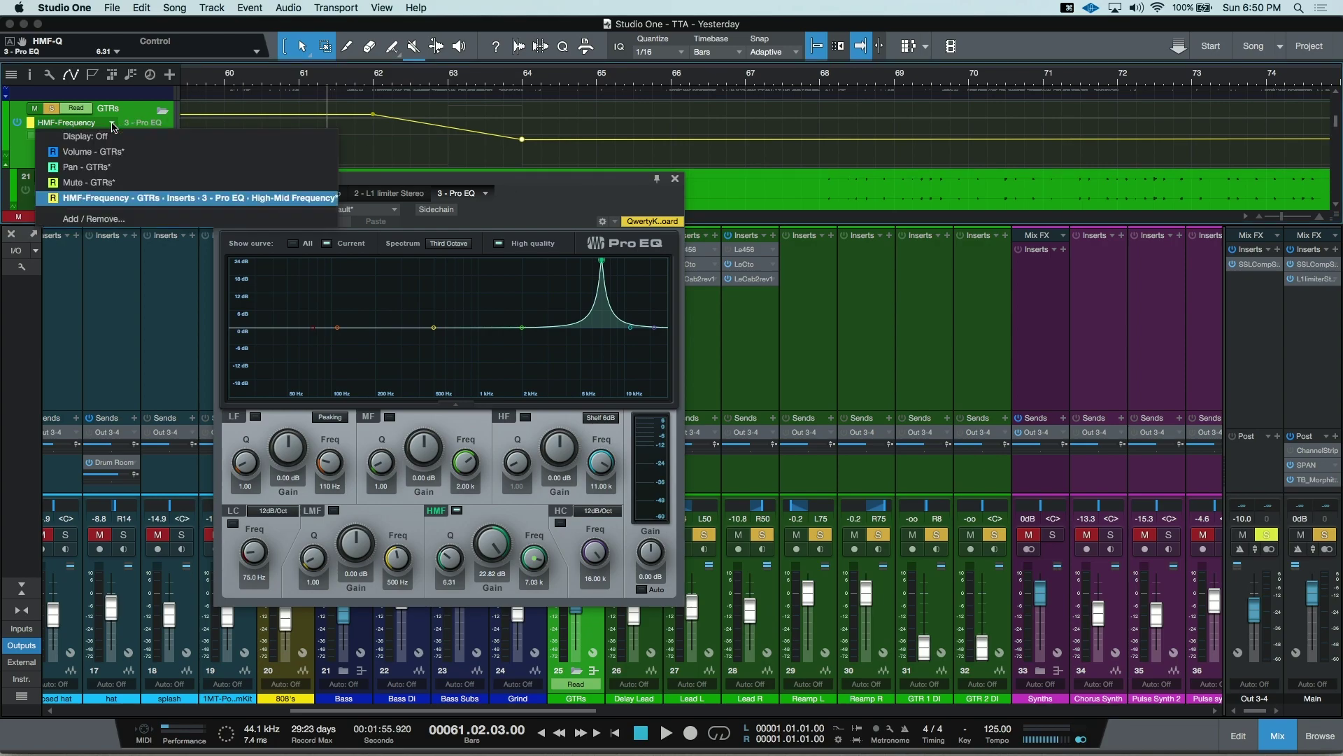
Open the GTRs Automation Add / Remove window listing Volume, Pan, Mute and HMF-Frequency
{"action": "left_click", "coordinate": [114, 219]}
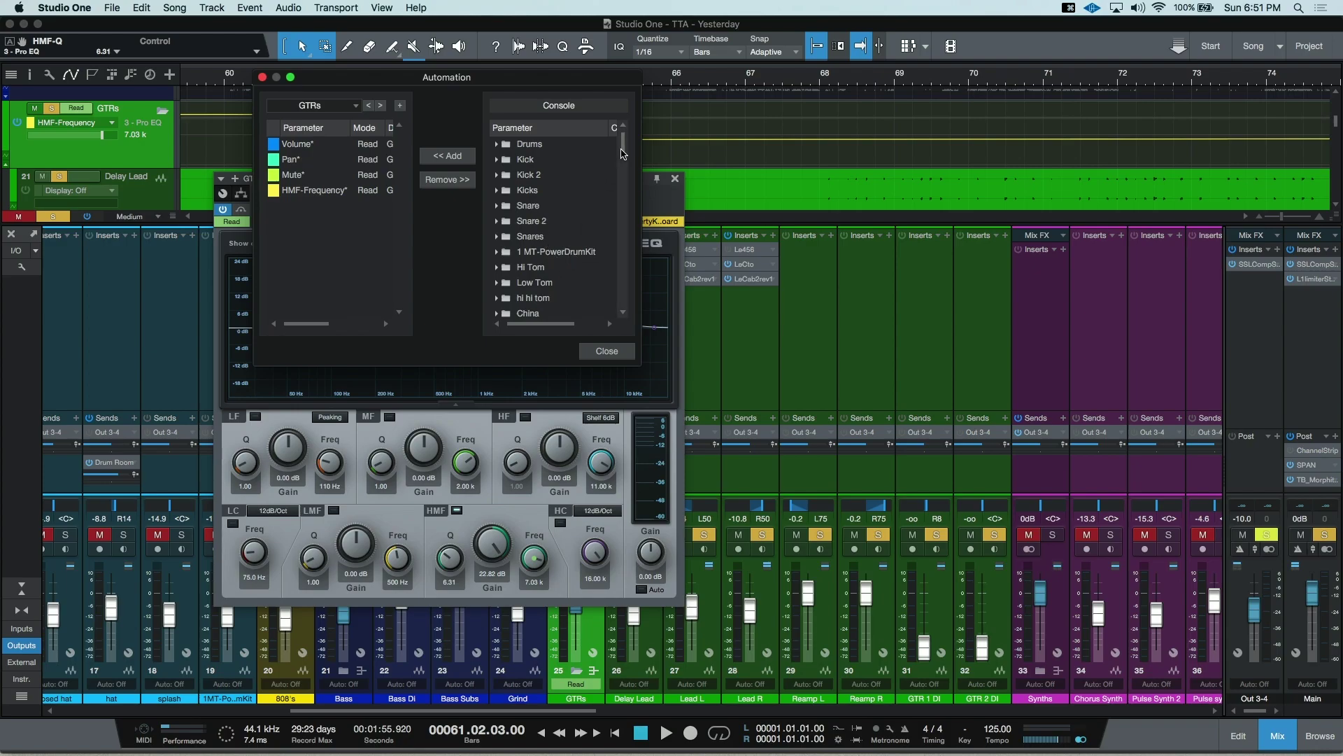
{"action": "left_click_drag", "start_coordinate": [624, 154], "coordinate": [626, 192]}
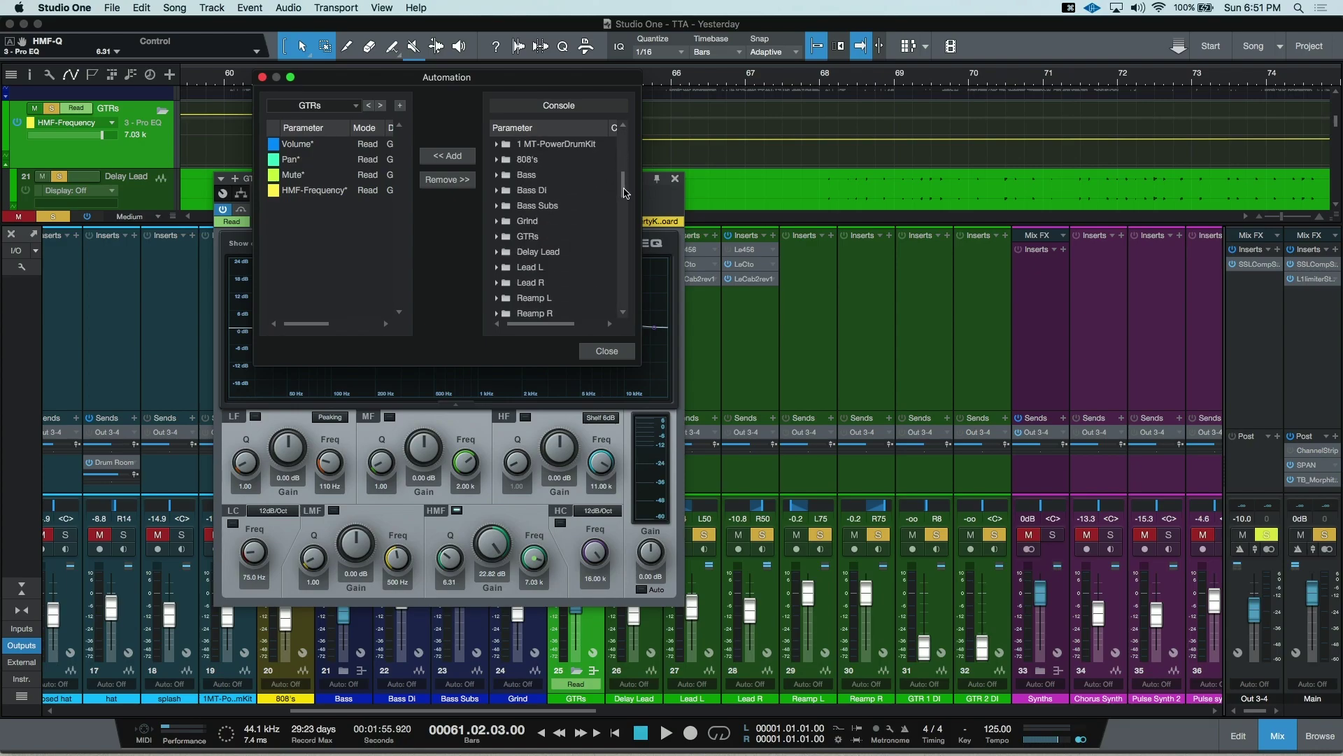